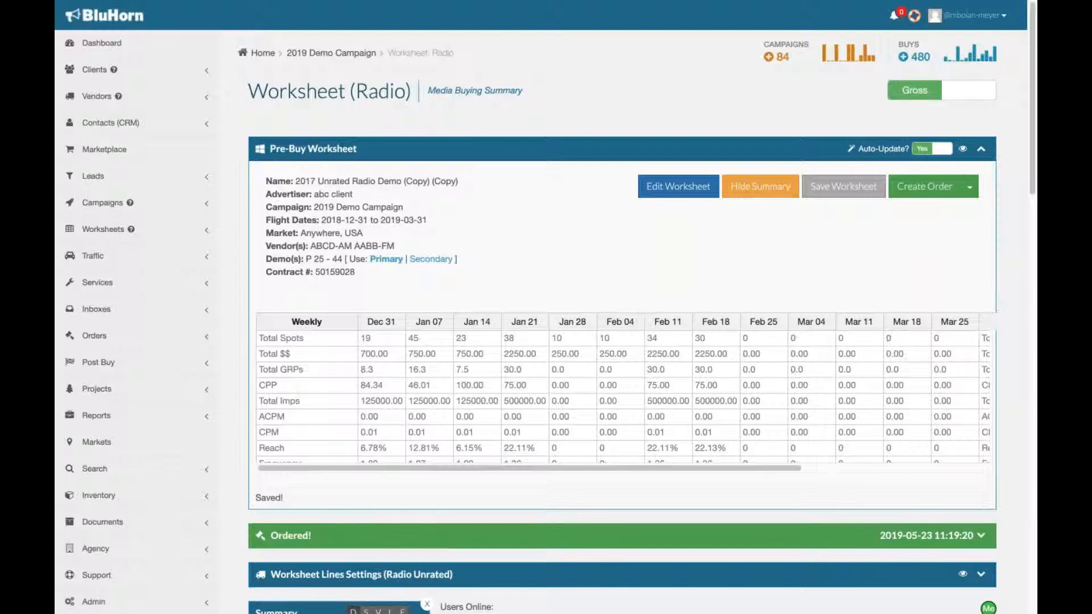
Collapse the navigation sidebar to icons only and preview the Projects submenu from its icon.
{"action": "left_click_drag", "start_coordinate": [1033, 128], "coordinate": [1033, 179]}
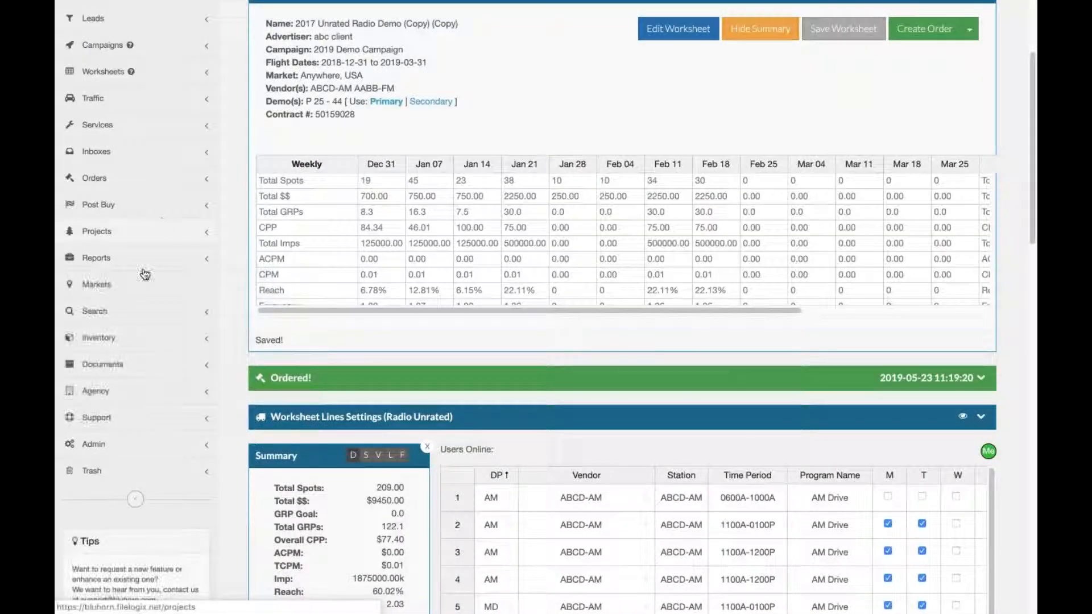
{"action": "left_click", "coordinate": [141, 500]}
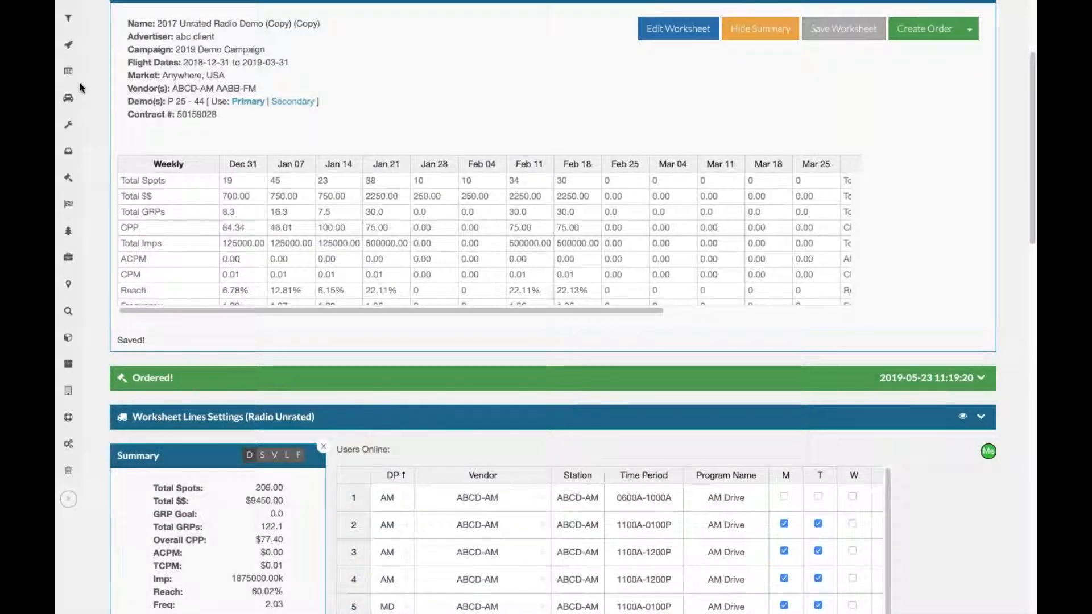
{"action": "mouse_move", "coordinate": [69, 178]}
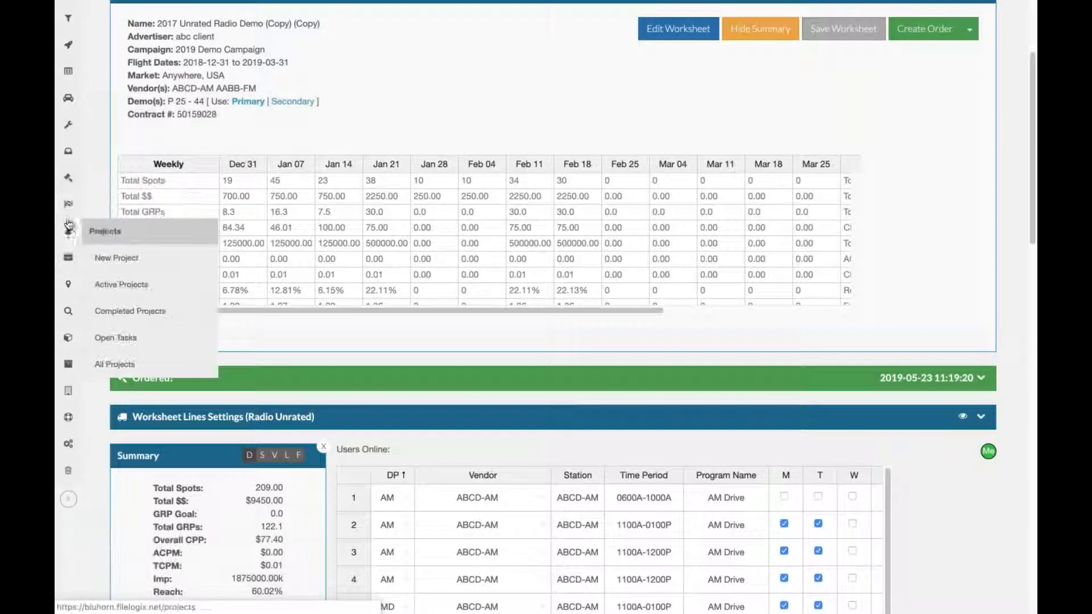
{"action": "mouse_move", "coordinate": [68, 258]}
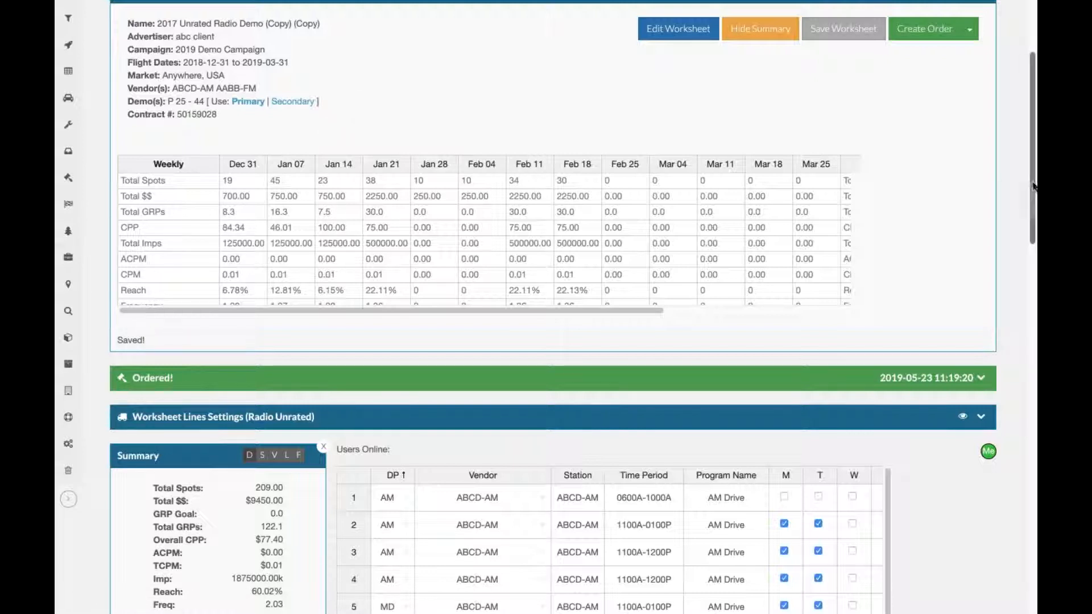
{"action": "scroll", "coordinate": [1032, 187], "scroll_direction": "up", "scroll_amount": 3}
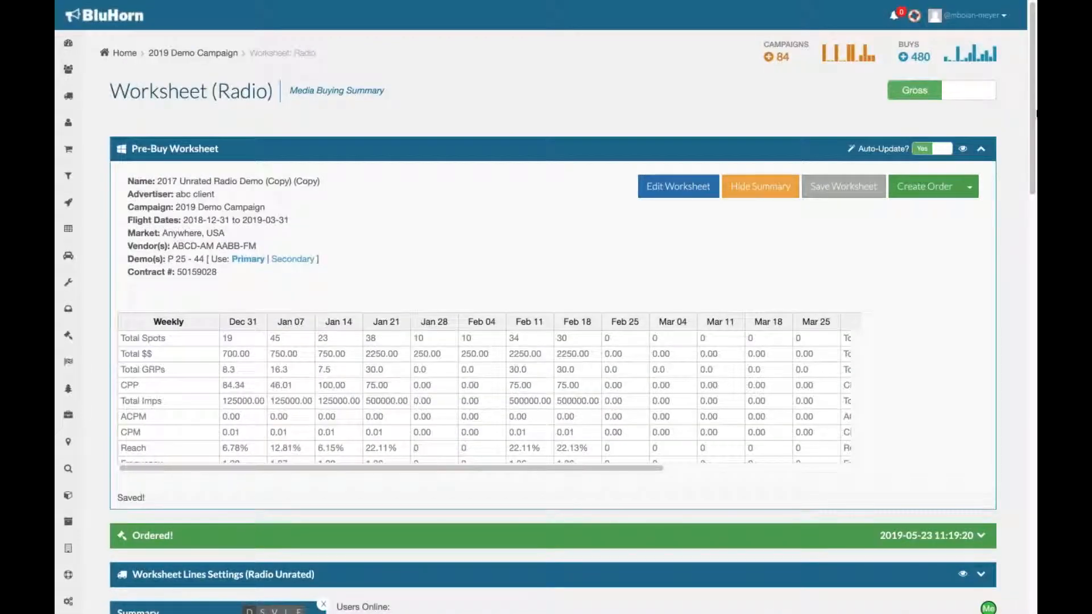
Narrow the Vendor column in the worksheet lines grid and fill line 1's program name, AM Drive, down through line 3.
{"action": "left_click_drag", "start_coordinate": [1036, 114], "coordinate": [1036, 219]}
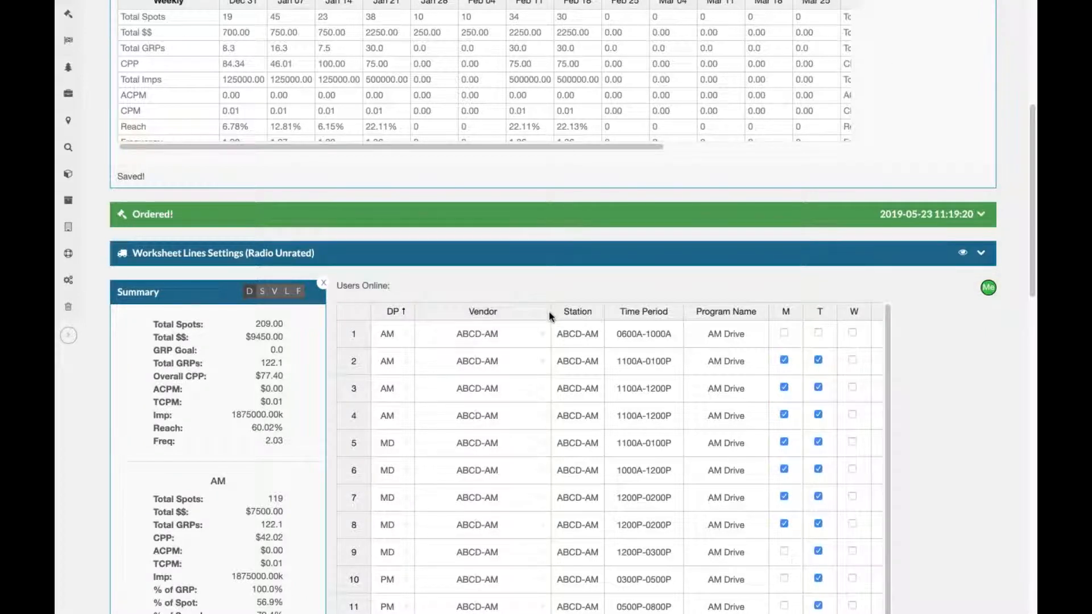
{"action": "mouse_move", "coordinate": [550, 313]}
{"action": "left_mouse_down"}
{"action": "mouse_move", "coordinate": [480, 311]}
{"action": "mouse_move", "coordinate": [543, 312]}
{"action": "left_mouse_up"}
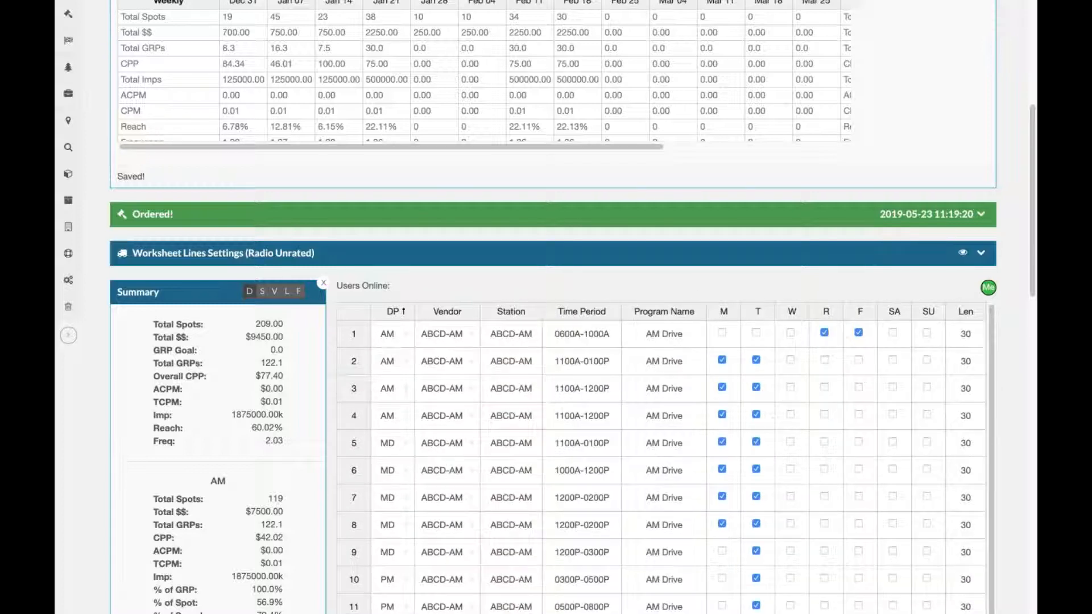
{"action": "left_click", "coordinate": [690, 340]}
{"action": "left_click_drag", "start_coordinate": [705, 346], "coordinate": [696, 401]}
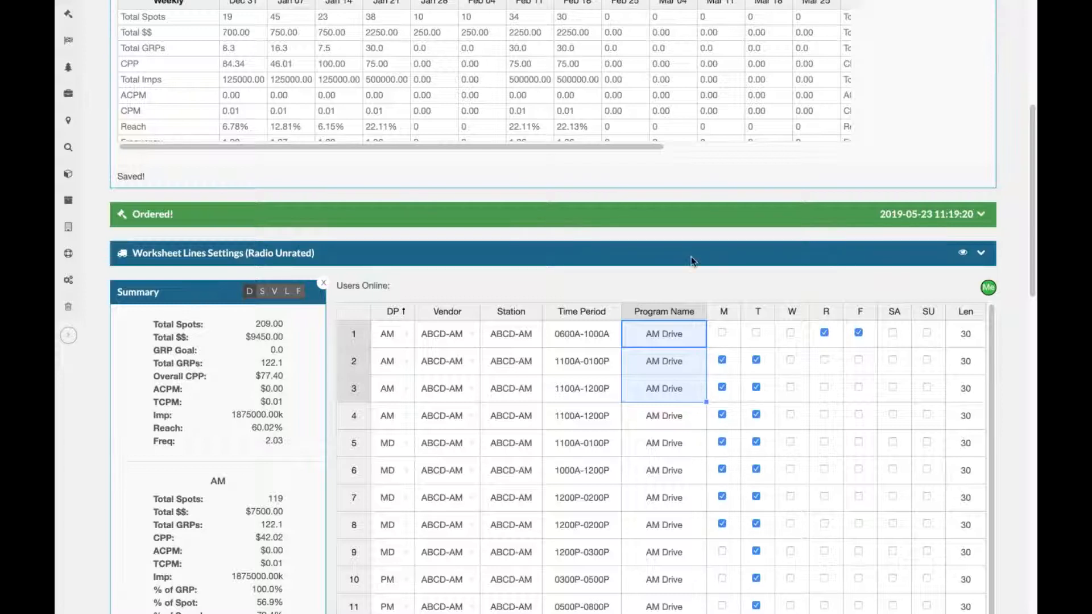
{"action": "left_click", "coordinate": [624, 271]}
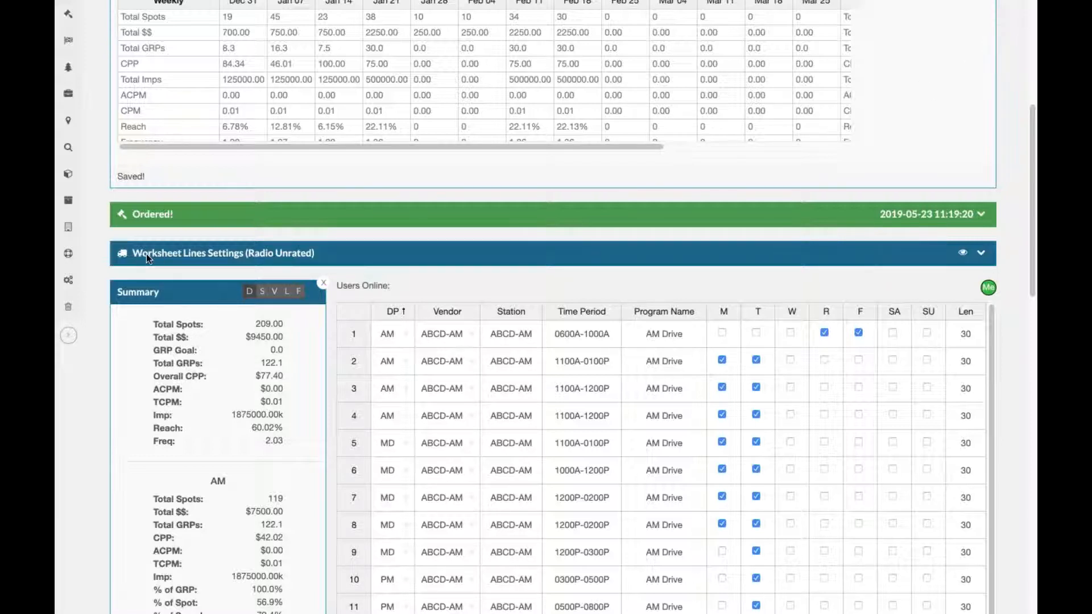
Review the show/hide options for columns and weeks in the Worksheet Lines Settings, and close them.
{"action": "left_click", "coordinate": [981, 253]}
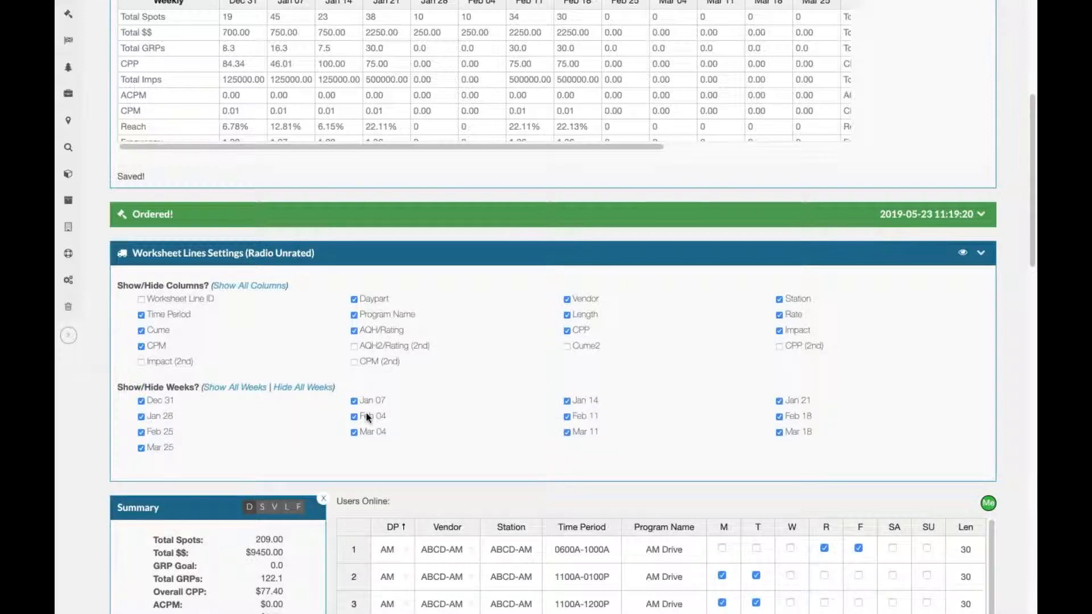
{"action": "left_click", "coordinate": [986, 257]}
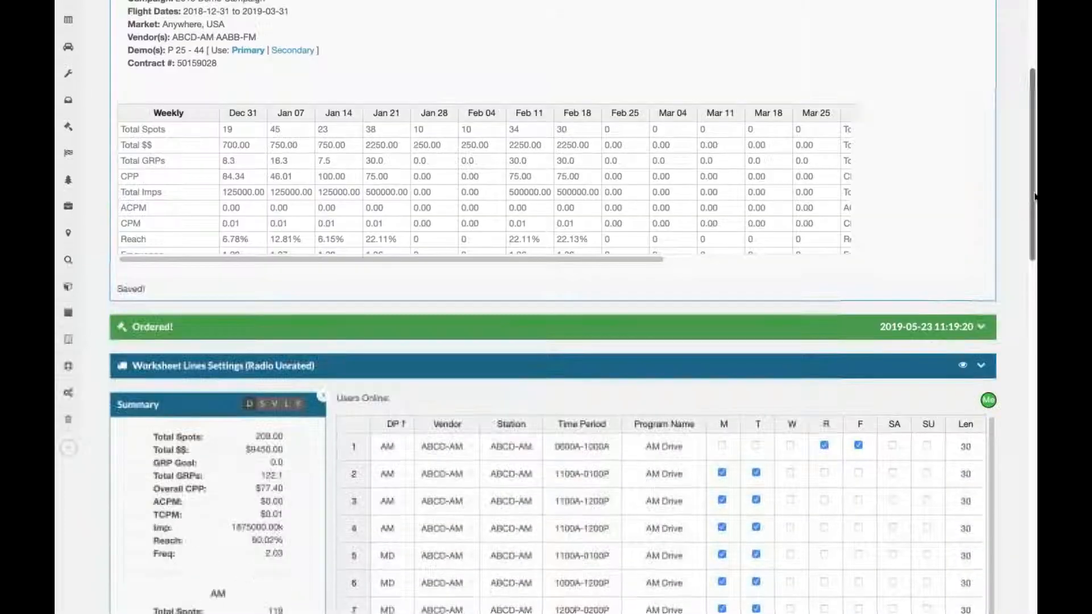
Open the radio worksheet for editing, set Use Grid Layout to No, and save the changes.
{"action": "left_click_drag", "start_coordinate": [1032, 253], "coordinate": [1034, 188]}
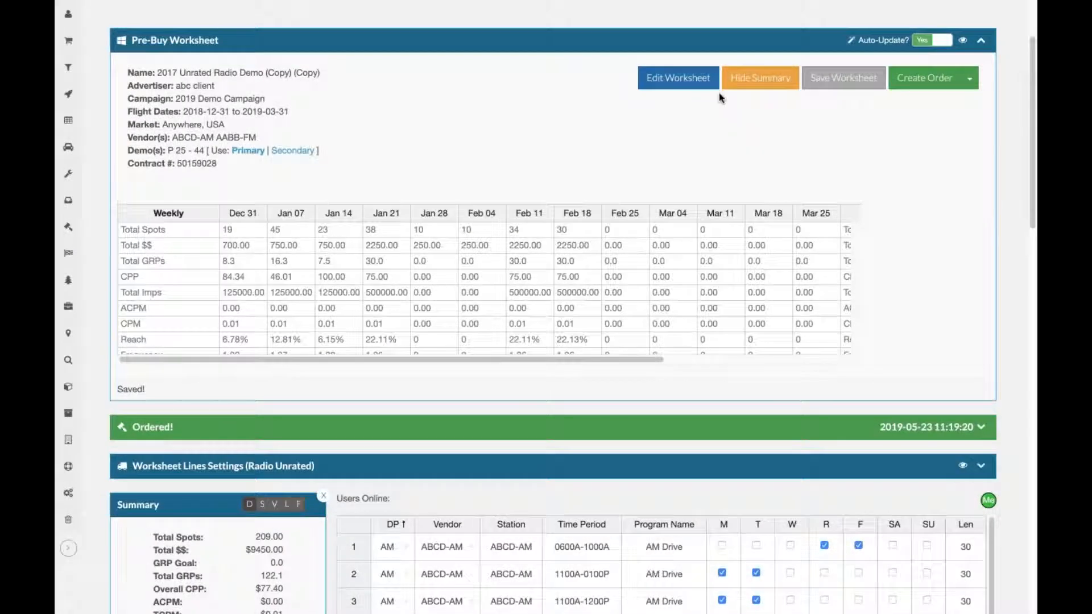
{"action": "left_click", "coordinate": [663, 84]}
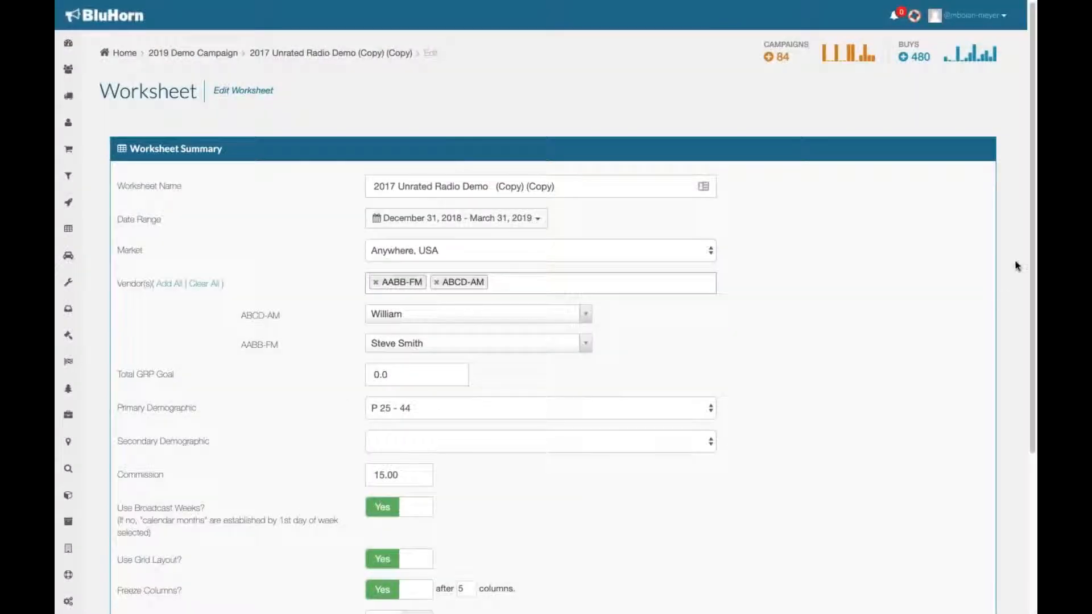
{"action": "left_click_drag", "start_coordinate": [1030, 252], "coordinate": [1030, 333]}
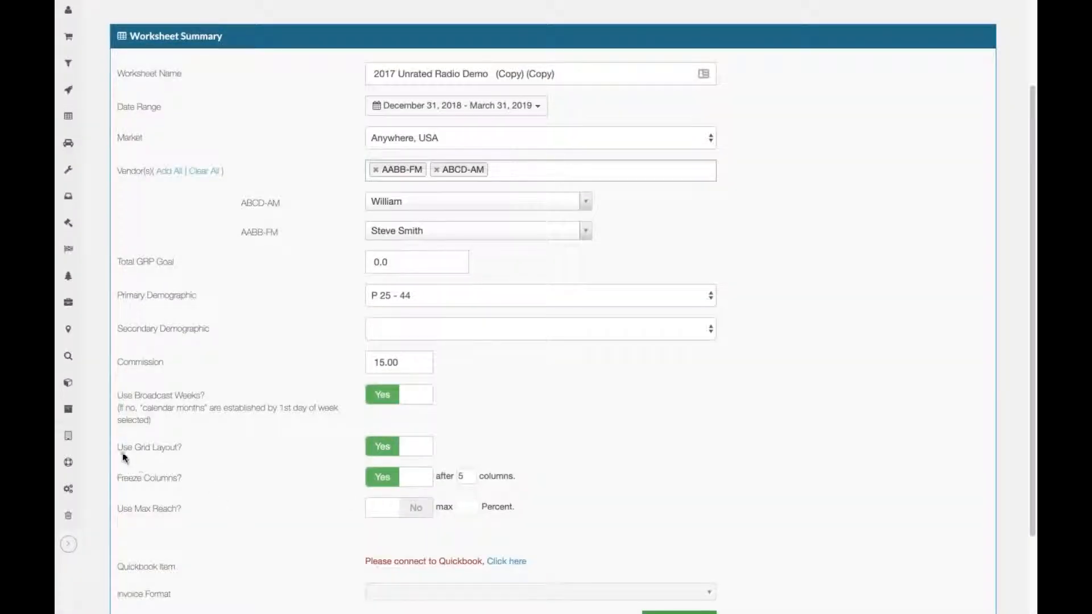
{"action": "left_click_drag", "start_coordinate": [154, 455], "coordinate": [190, 453]}
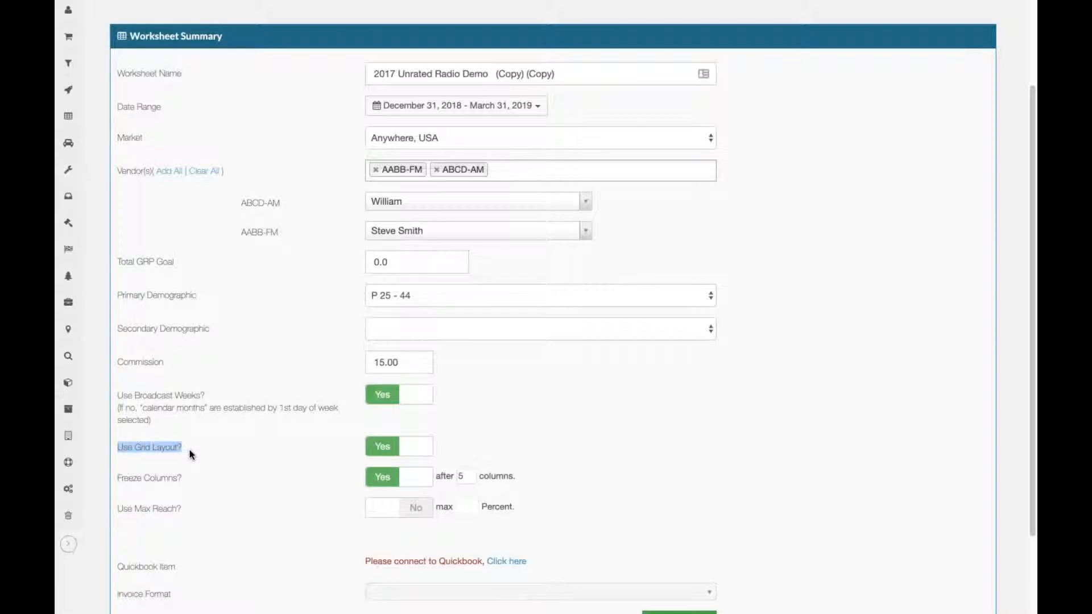
{"action": "left_click", "coordinate": [429, 455]}
{"action": "left_click", "coordinate": [778, 427]}
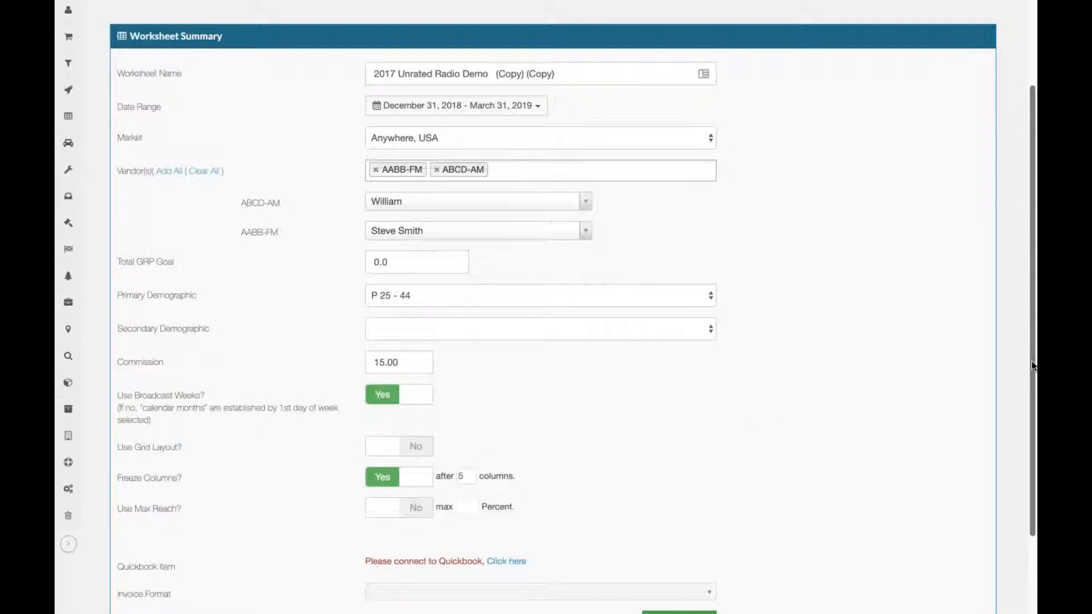
{"action": "left_click_drag", "start_coordinate": [1032, 375], "coordinate": [1032, 451]}
{"action": "left_click", "coordinate": [714, 522]}
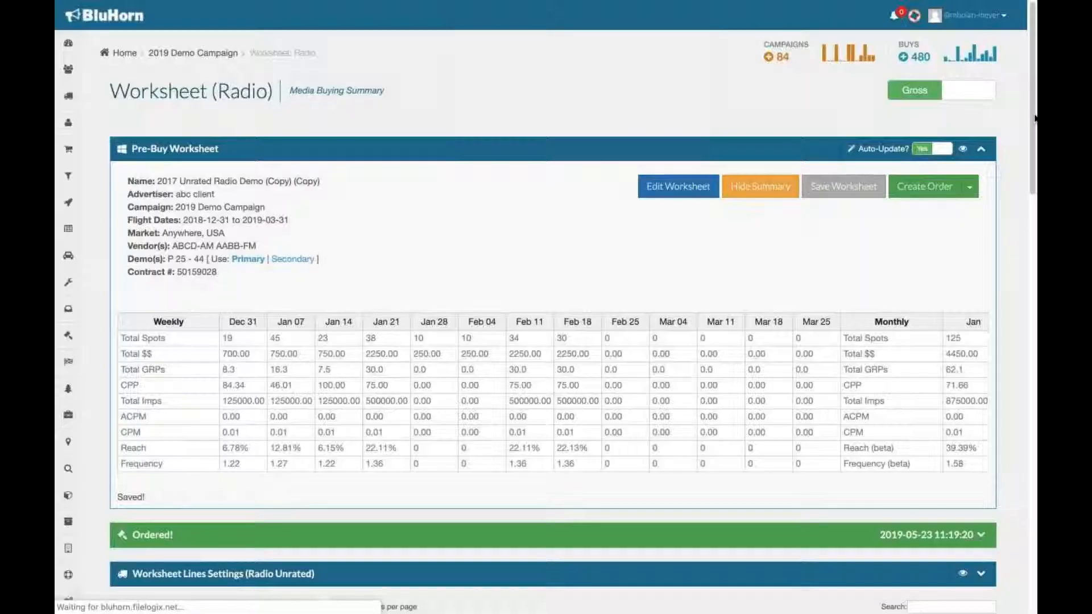
Examine the worksheet lines in the non-grid layout along with their column and week visibility settings.
{"action": "left_click_drag", "start_coordinate": [1034, 119], "coordinate": [974, 284]}
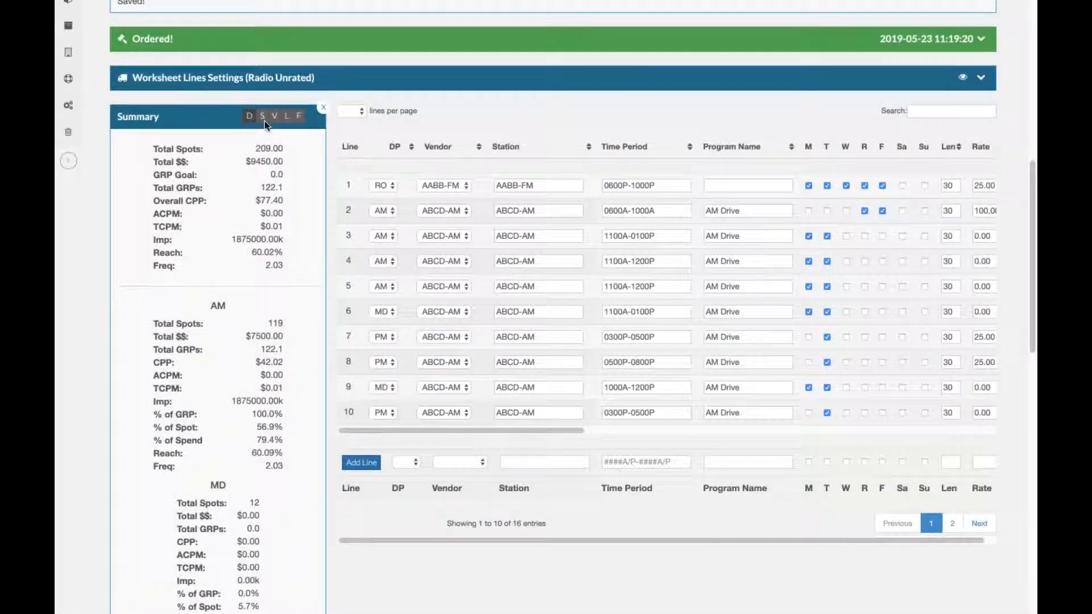
{"action": "left_click", "coordinate": [982, 78]}
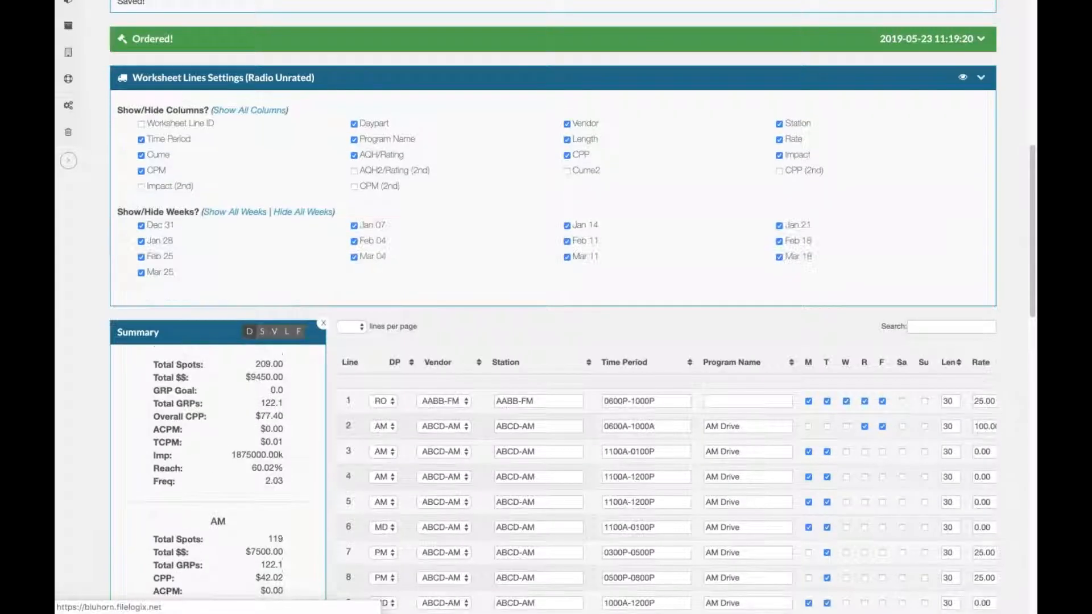
{"action": "left_click", "coordinate": [981, 78]}
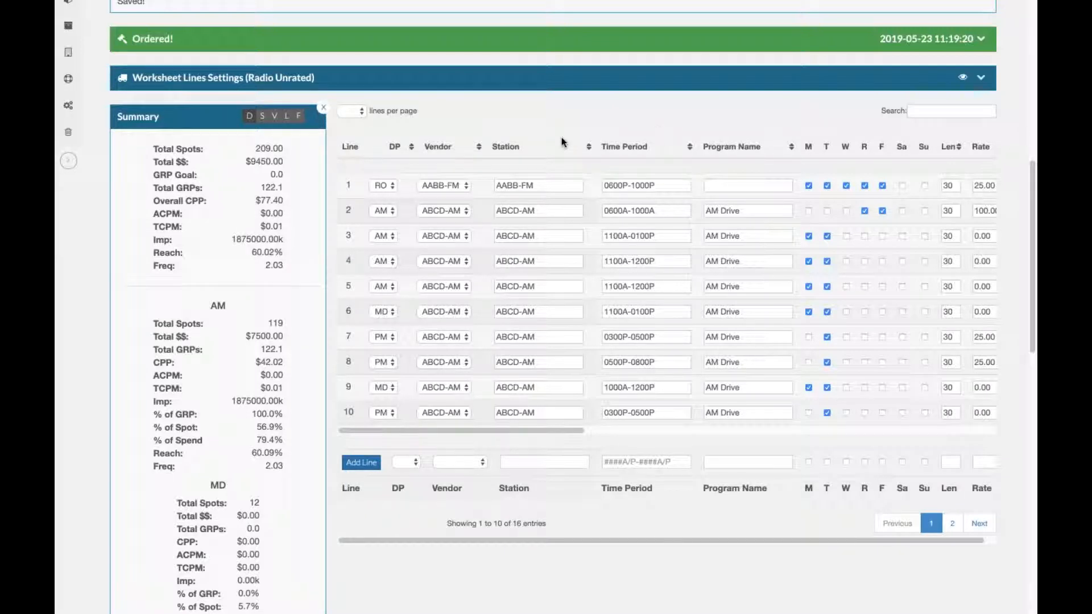
Hide the Summary panel beside the worksheet lines and show it again.
{"action": "left_click_drag", "start_coordinate": [1032, 179], "coordinate": [1030, 76]}
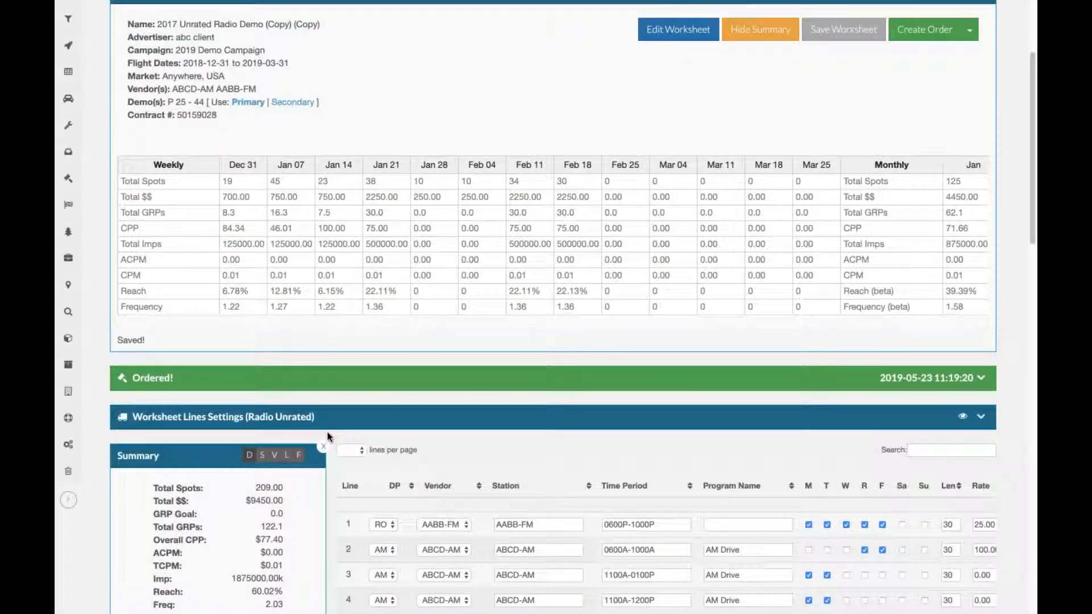
{"action": "left_click", "coordinate": [323, 446]}
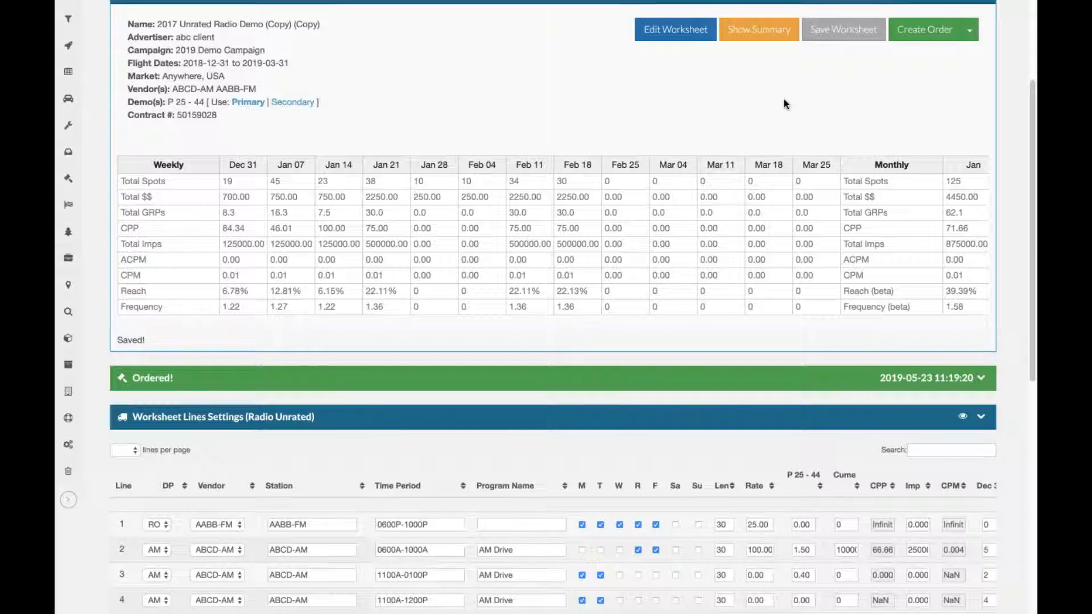
{"action": "left_click", "coordinate": [759, 36]}
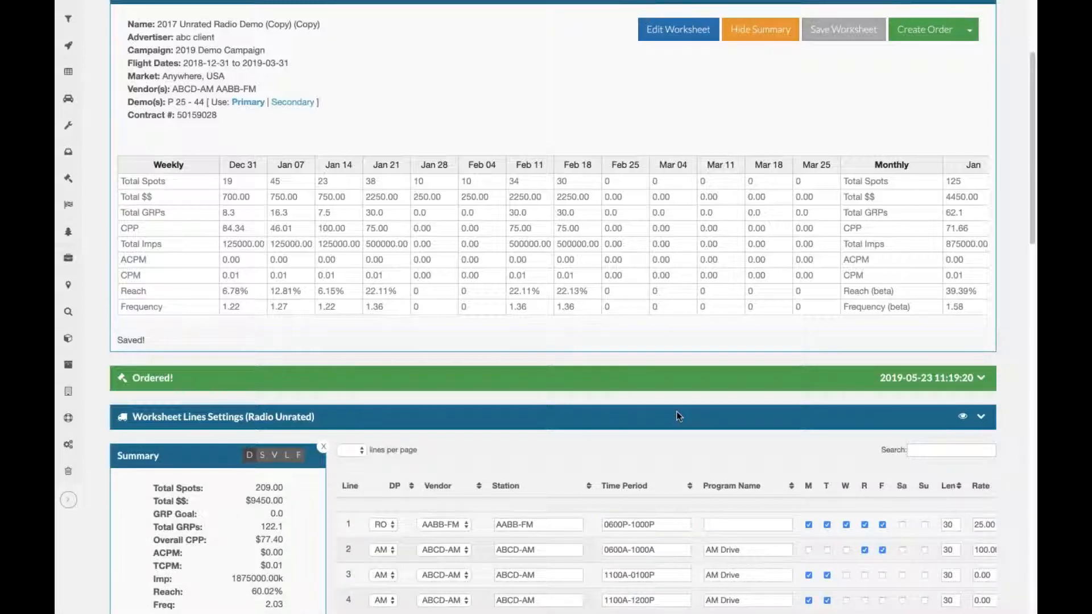
Check how the frozen columns behave when the worksheet lines table is moved sideways.
{"action": "left_click_drag", "start_coordinate": [1031, 219], "coordinate": [1017, 317]}
{"action": "mouse_move", "coordinate": [410, 474]}
{"action": "left_mouse_down"}
{"action": "mouse_move", "coordinate": [471, 475]}
{"action": "mouse_move", "coordinate": [411, 474]}
{"action": "left_mouse_up"}
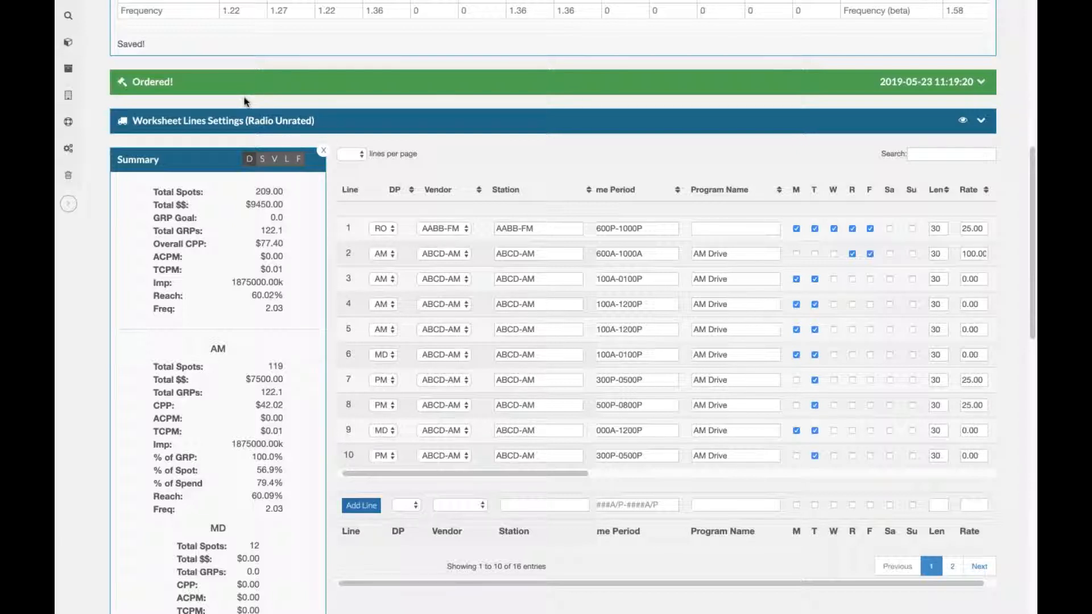
{"action": "left_click_drag", "start_coordinate": [505, 480], "coordinate": [415, 462]}
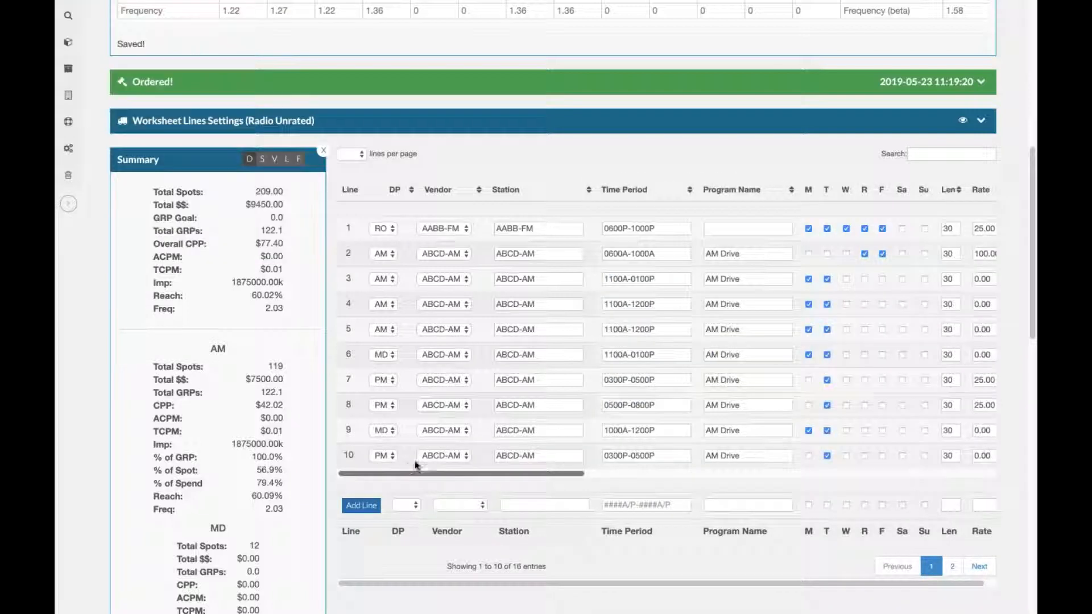
Edit the worksheet to set Freeze Columns to No with a count of 7, set Use Grid Layout to Yes, and save.
{"action": "left_click_drag", "start_coordinate": [1033, 304], "coordinate": [1033, 155]}
{"action": "left_click", "coordinate": [695, 171]}
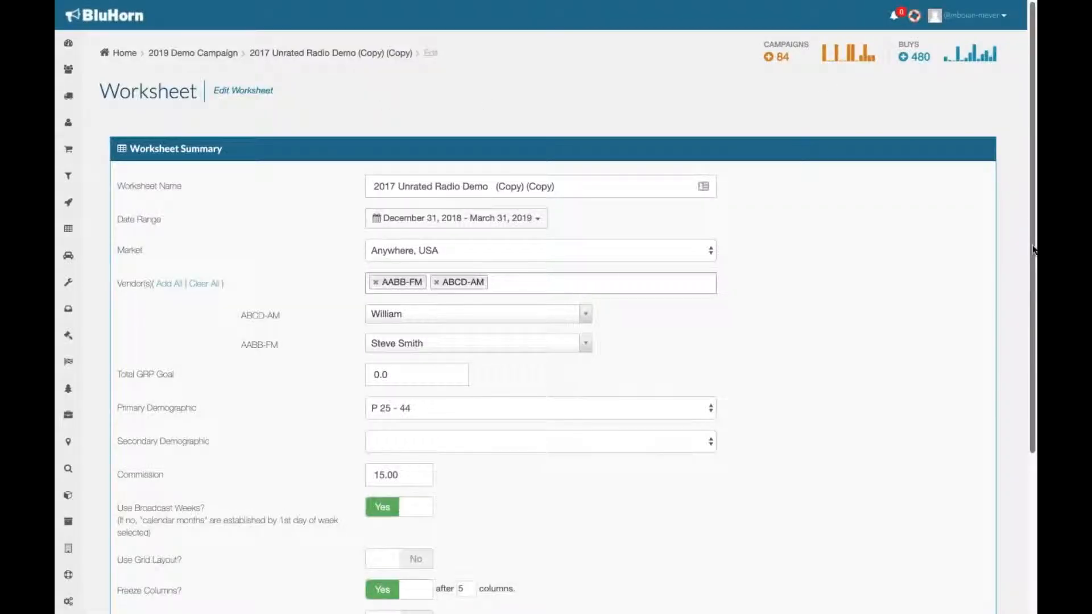
{"action": "scroll", "coordinate": [1033, 309], "scroll_direction": "down", "scroll_amount": 3}
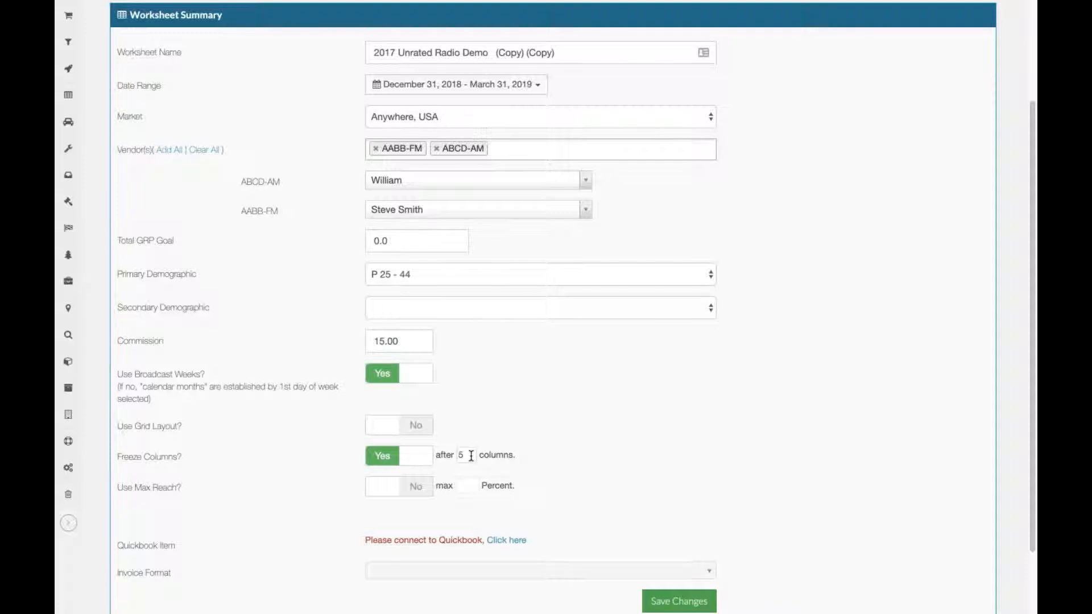
{"action": "left_click", "coordinate": [380, 430]}
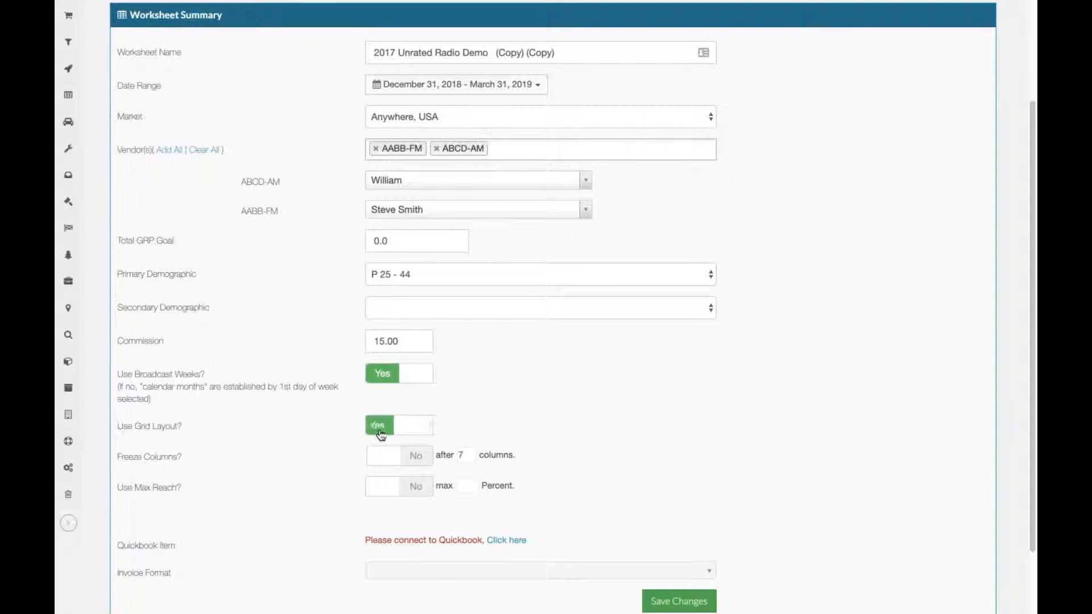
{"action": "left_click", "coordinate": [668, 604]}
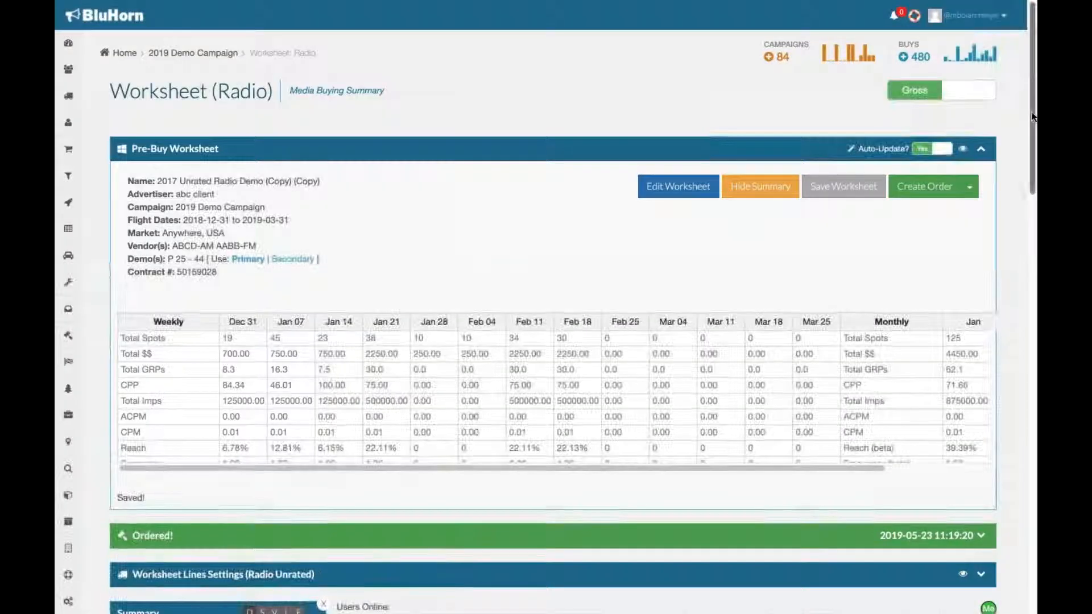
Sort the worksheet lines grid by the DP column in ascending order, switch it to descending, and deselect the column.
{"action": "left_click_drag", "start_coordinate": [1033, 141], "coordinate": [1034, 265]}
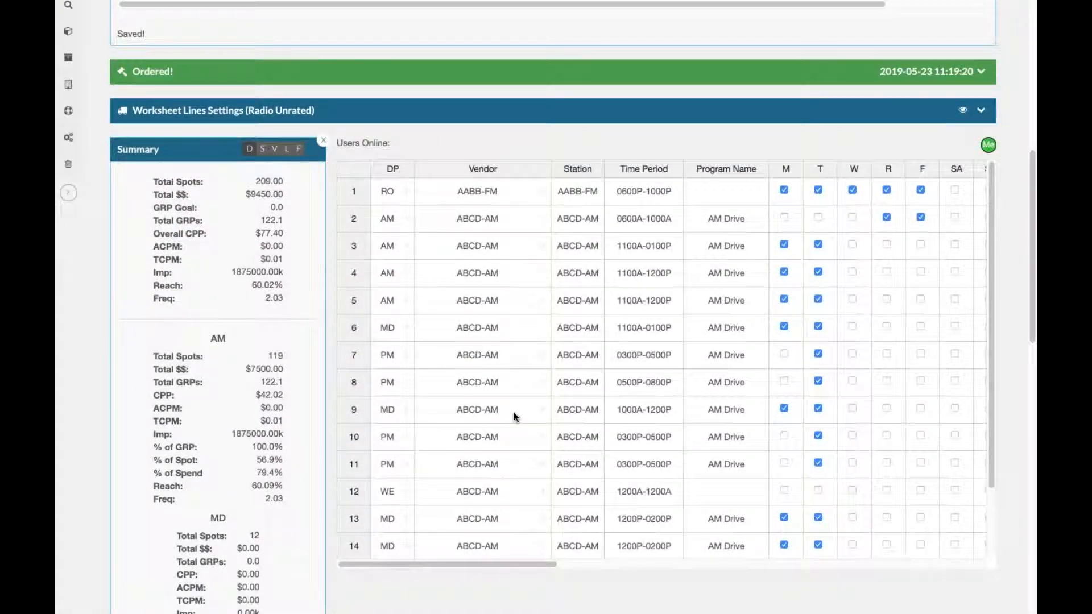
{"action": "mouse_move", "coordinate": [448, 564]}
{"action": "left_mouse_down"}
{"action": "mouse_move", "coordinate": [838, 590]}
{"action": "mouse_move", "coordinate": [961, 575]}
{"action": "mouse_move", "coordinate": [434, 571]}
{"action": "left_mouse_up"}
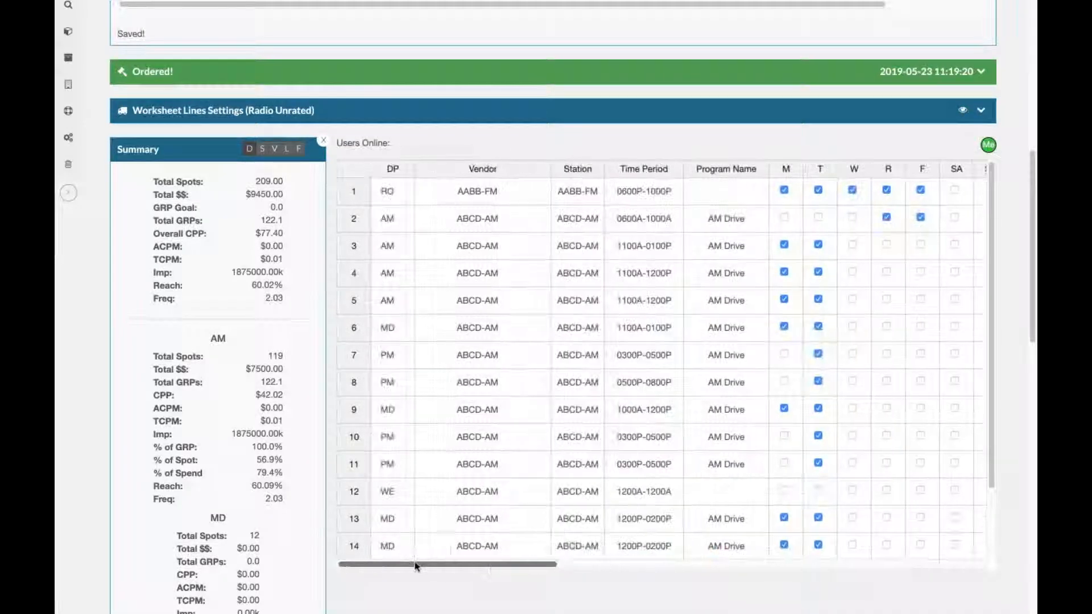
{"action": "left_click", "coordinate": [392, 169]}
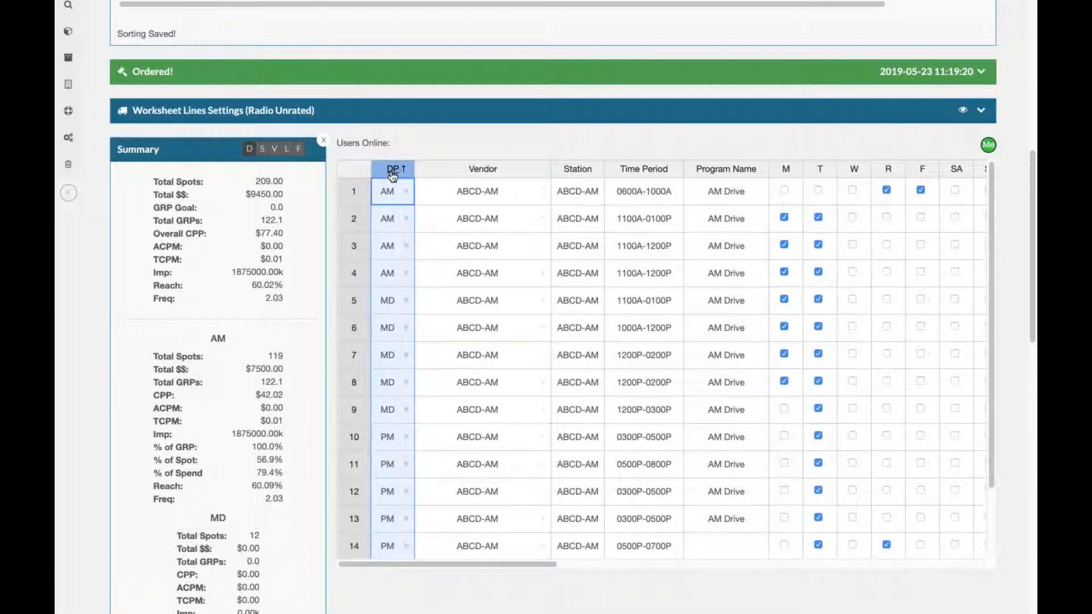
{"action": "left_click", "coordinate": [392, 174]}
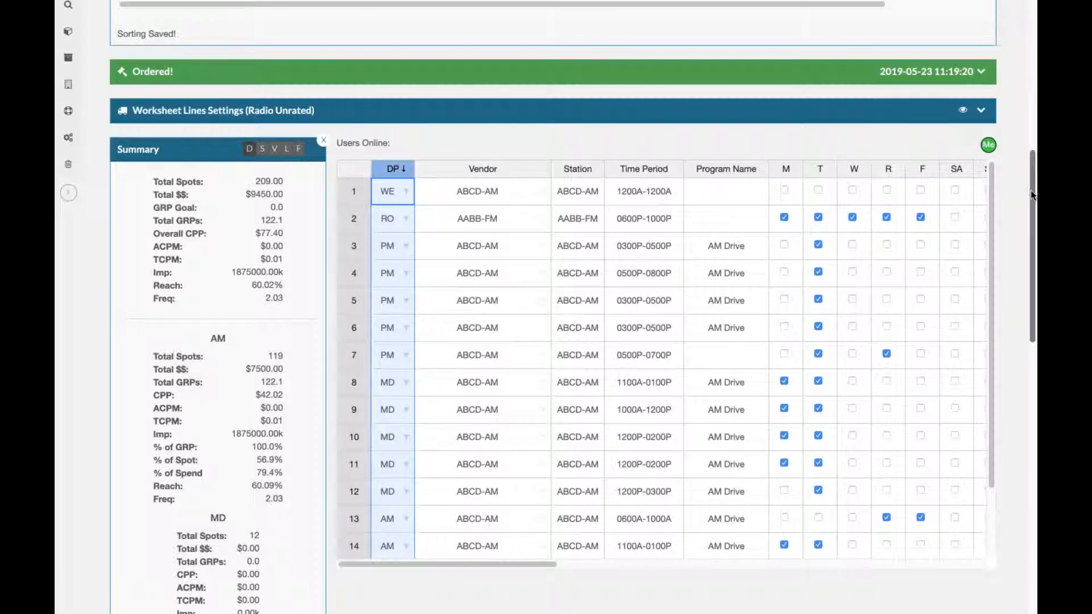
{"action": "left_click", "coordinate": [931, 140]}
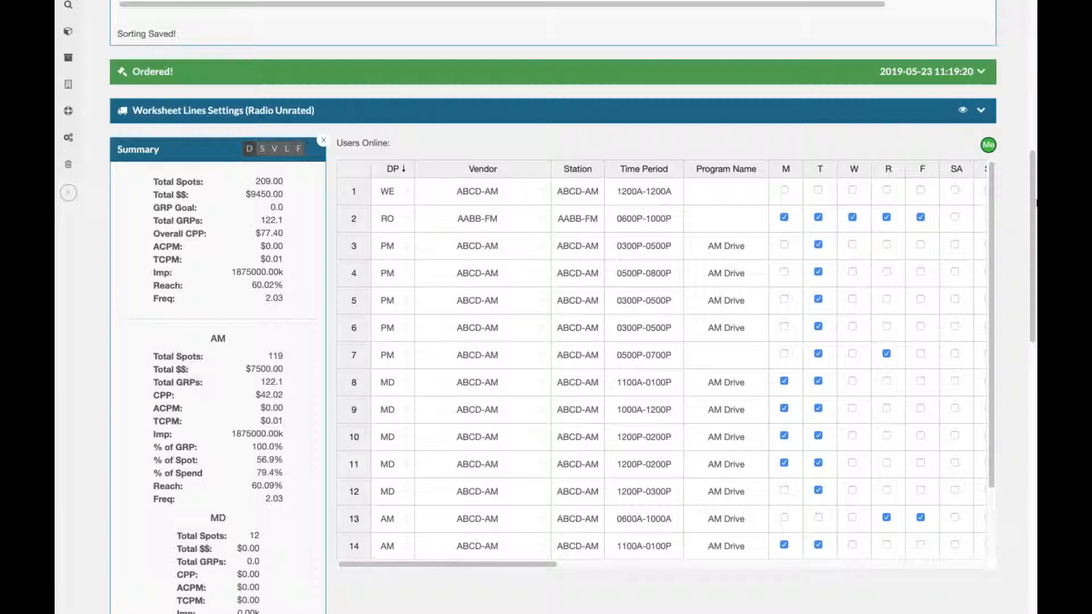
{"action": "left_click_drag", "start_coordinate": [1035, 203], "coordinate": [1036, 87]}
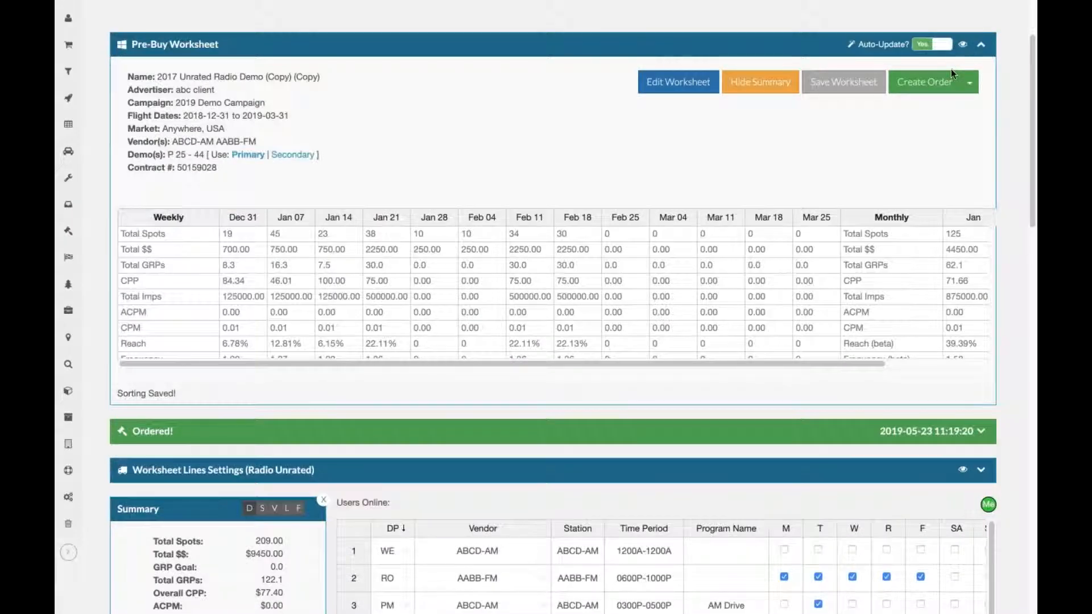
Filter the worksheet lines with the custom filter, checking the vendor choices and enabling only the Spots option before running the search.
{"action": "left_click", "coordinate": [963, 470]}
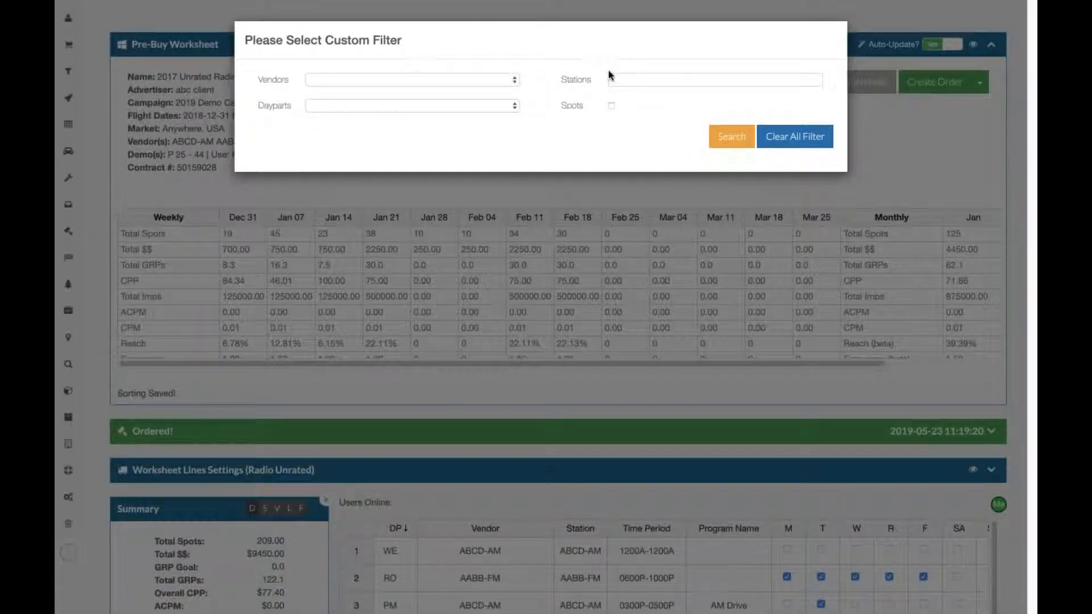
{"action": "left_click", "coordinate": [412, 83]}
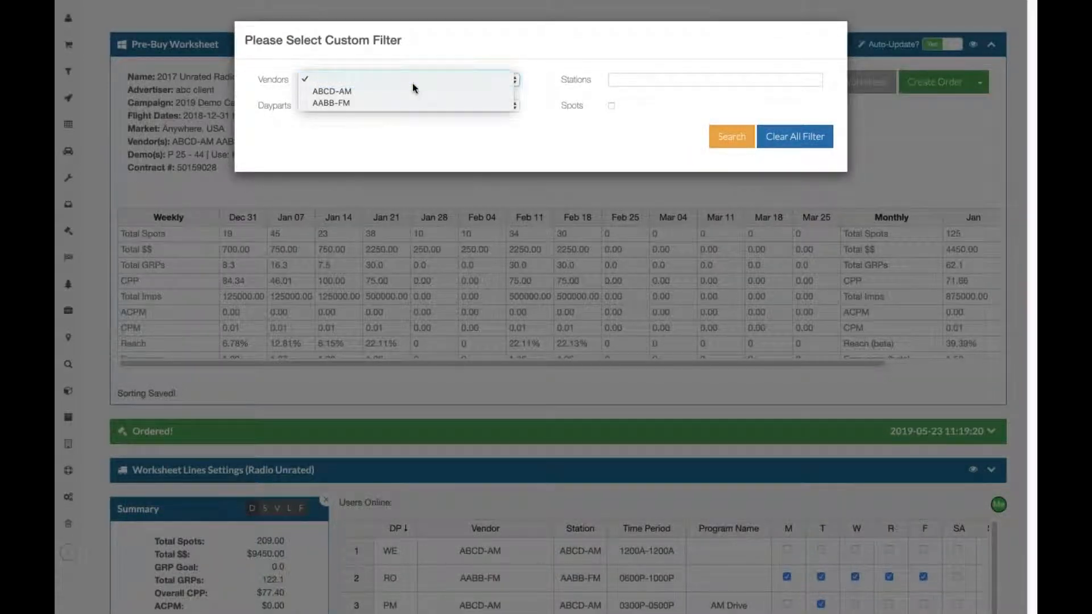
{"action": "left_click", "coordinate": [411, 83]}
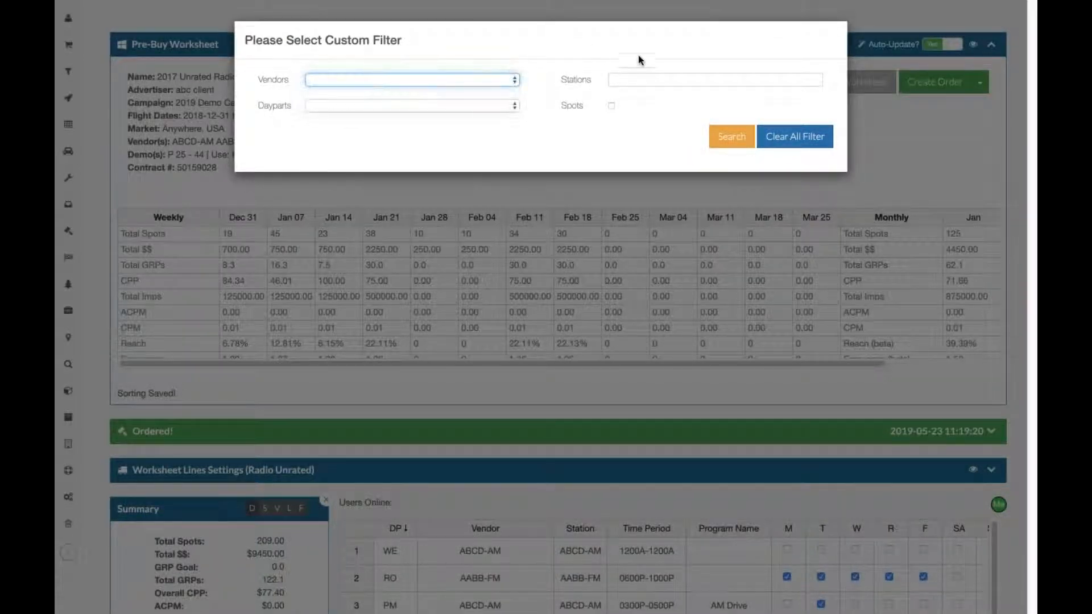
{"action": "left_click", "coordinate": [611, 106]}
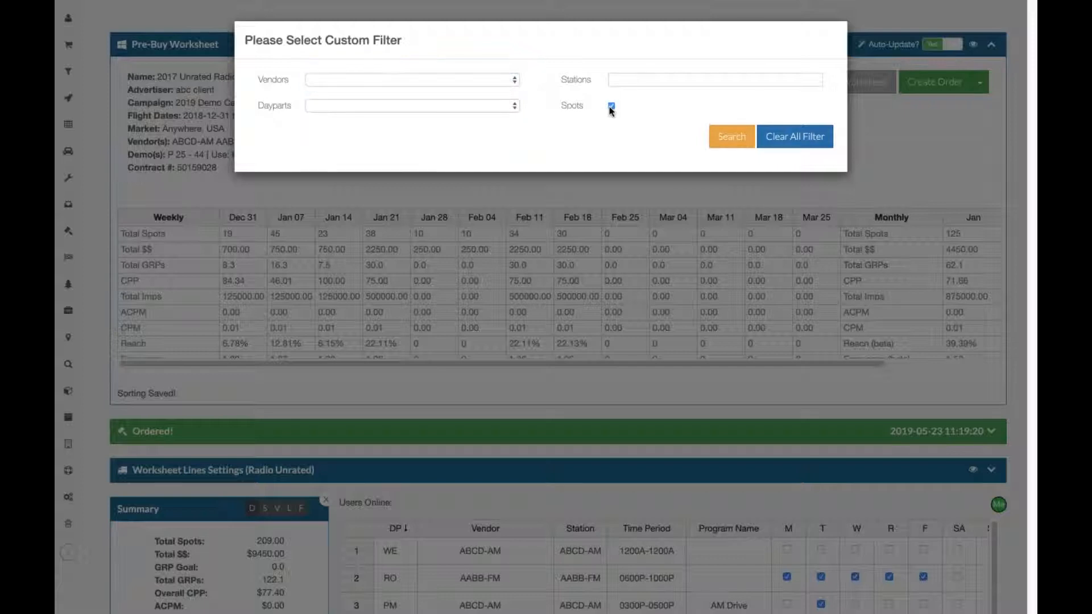
{"action": "left_click", "coordinate": [732, 137]}
{"action": "scroll", "coordinate": [1034, 243], "scroll_direction": "down", "scroll_amount": 6}
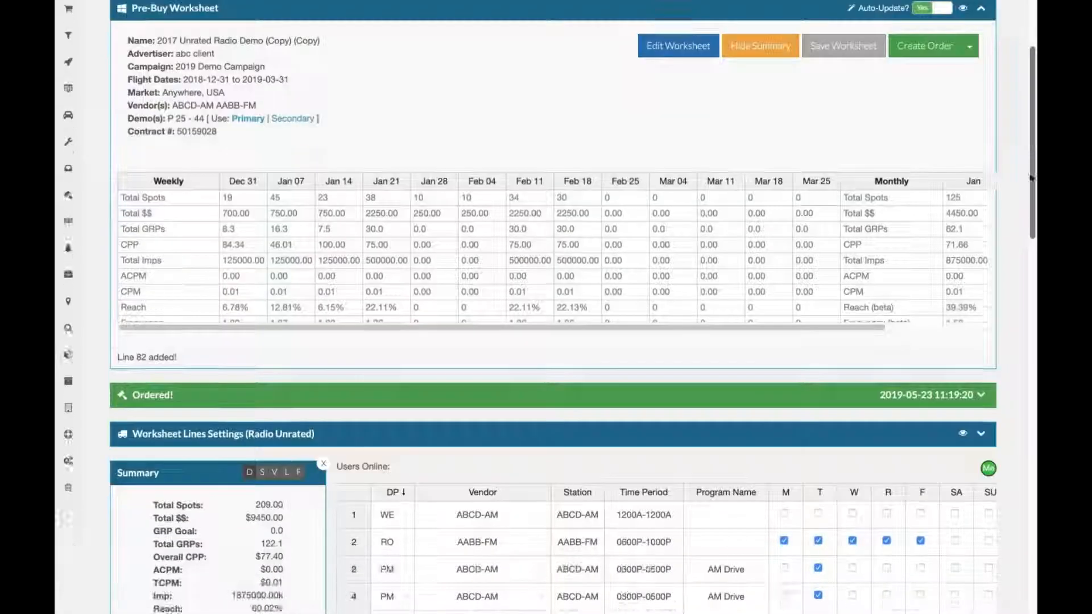
{"action": "left_click_drag", "start_coordinate": [1034, 243], "coordinate": [1035, 256]}
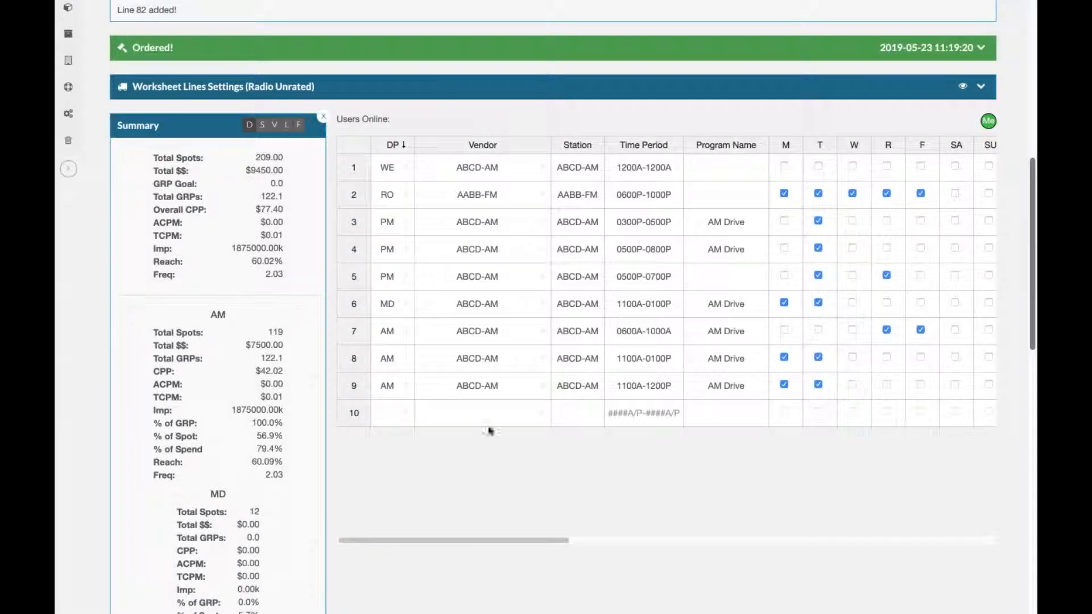
{"action": "left_click_drag", "start_coordinate": [440, 539], "coordinate": [441, 570]}
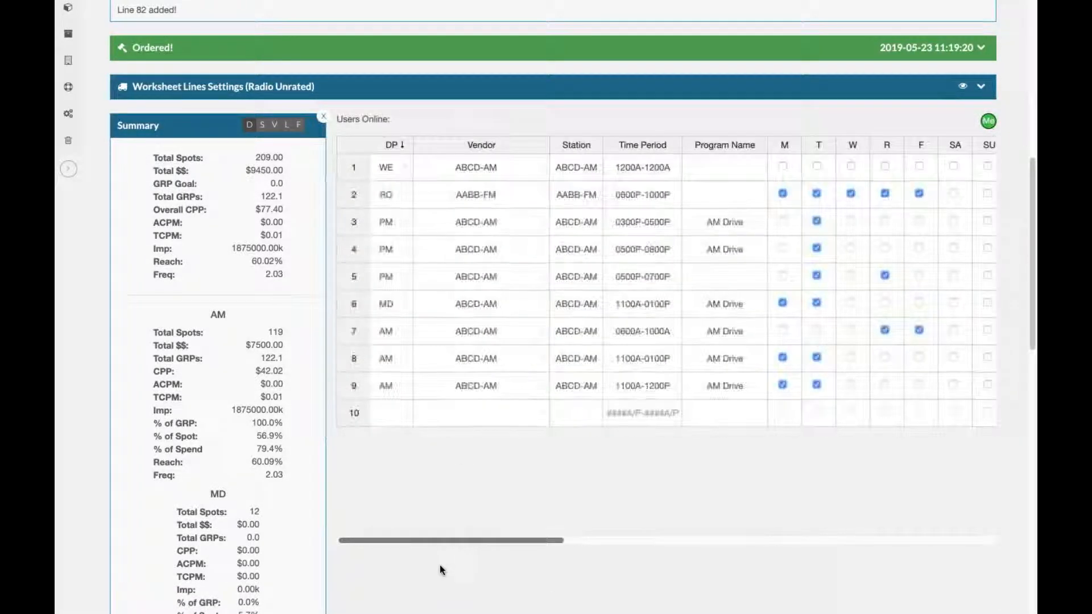
Turn off the Spots option in the custom filter and run the search again on the worksheet lines.
{"action": "scroll", "coordinate": [1030, 341], "scroll_direction": "up", "scroll_amount": 1}
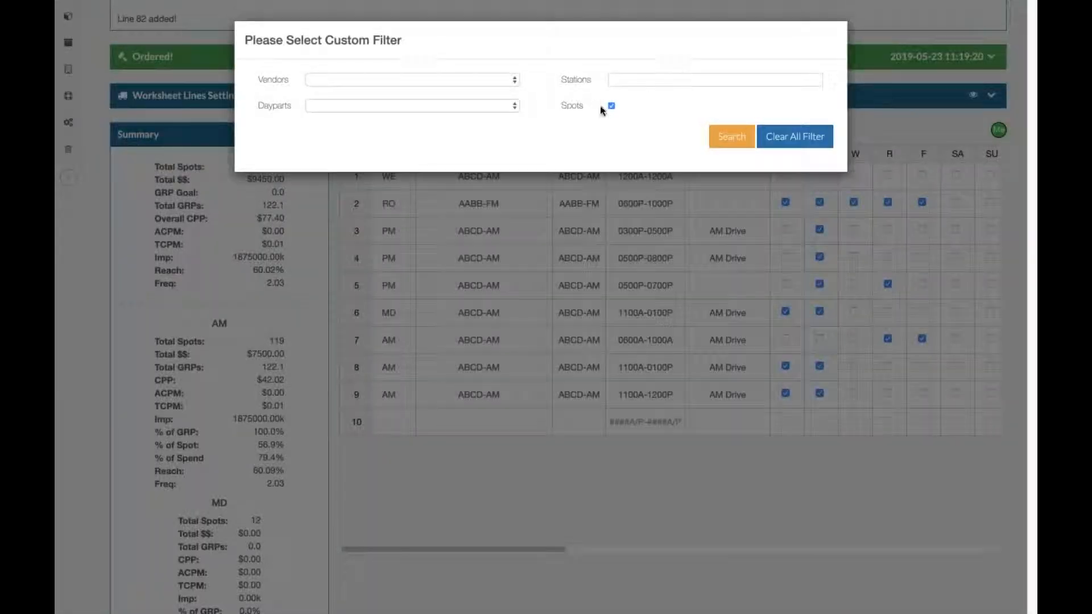
{"action": "left_click", "coordinate": [733, 137]}
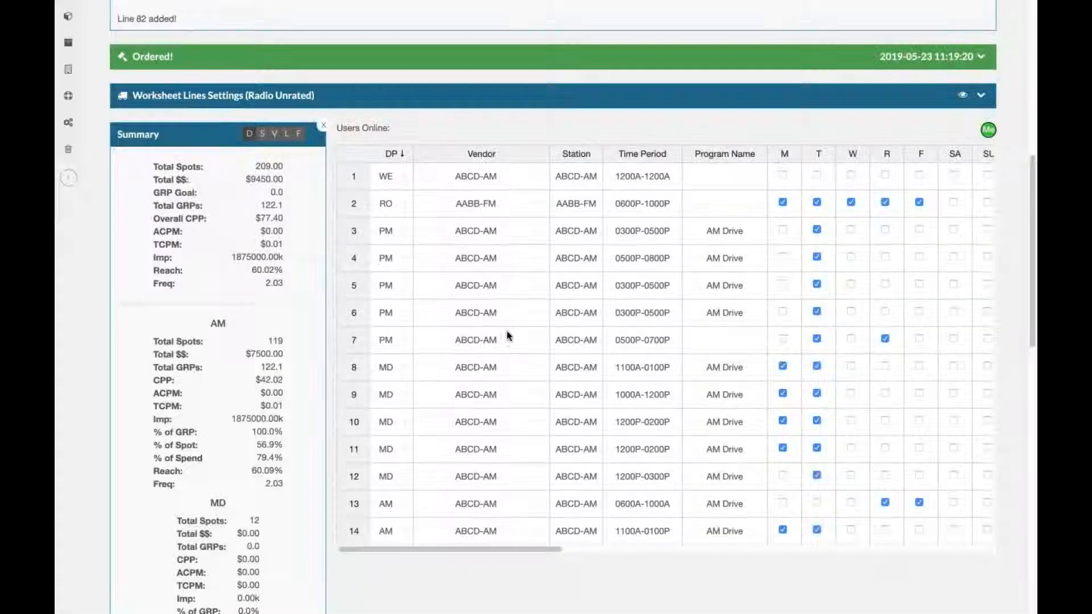
Open the worksheet's Manage Data view and narrow the DP column to just fit its daypart codes.
{"action": "left_click_drag", "start_coordinate": [1032, 232], "coordinate": [1029, 89]}
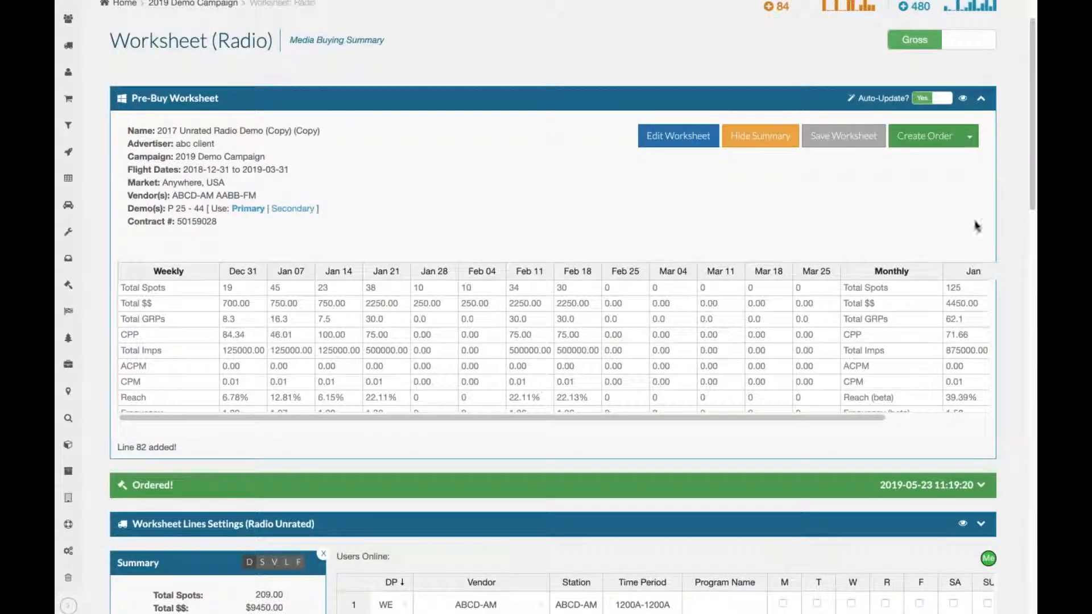
{"action": "left_click", "coordinate": [970, 139]}
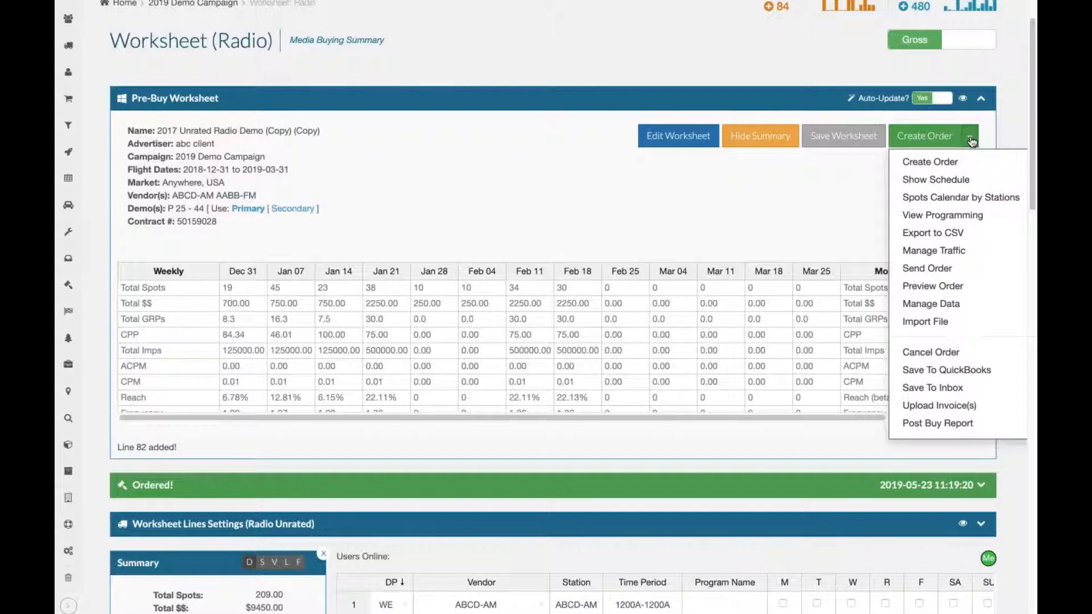
{"action": "left_click", "coordinate": [920, 307]}
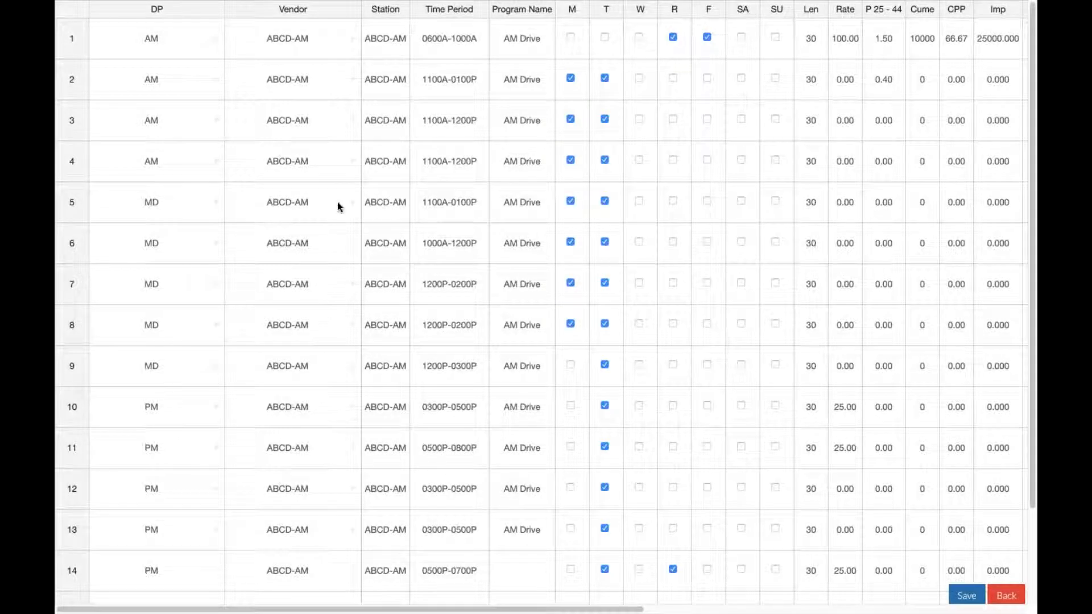
{"action": "mouse_move", "coordinate": [352, 11]}
{"action": "left_click_drag", "start_coordinate": [224, 12], "coordinate": [127, 15]}
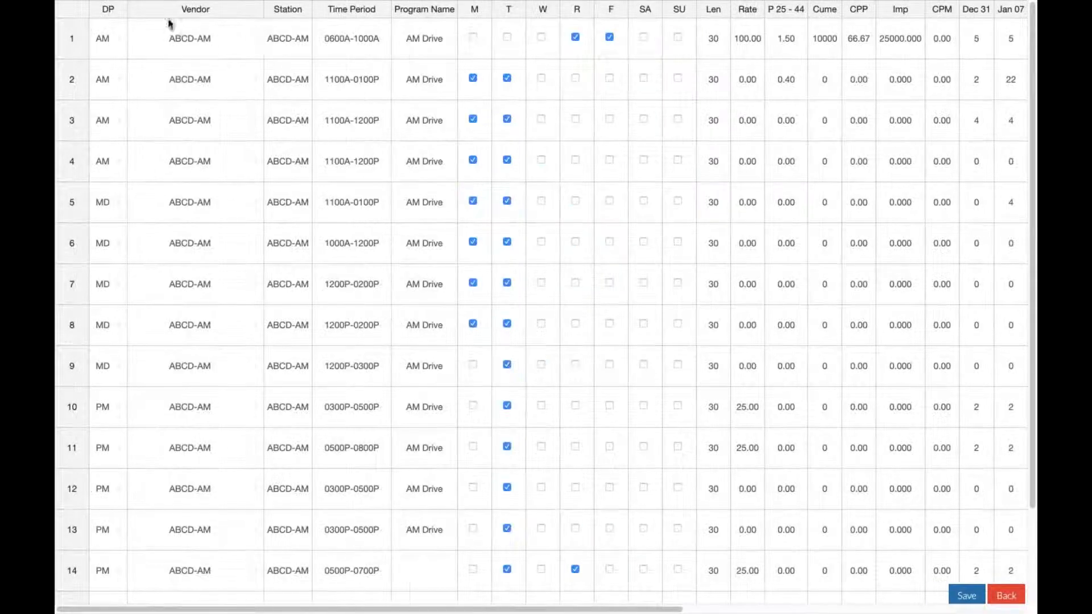
Fill the vendor ABCD-AM from line 1 down through line 5, save the data, and return to the worksheet.
{"action": "left_click", "coordinate": [235, 51]}
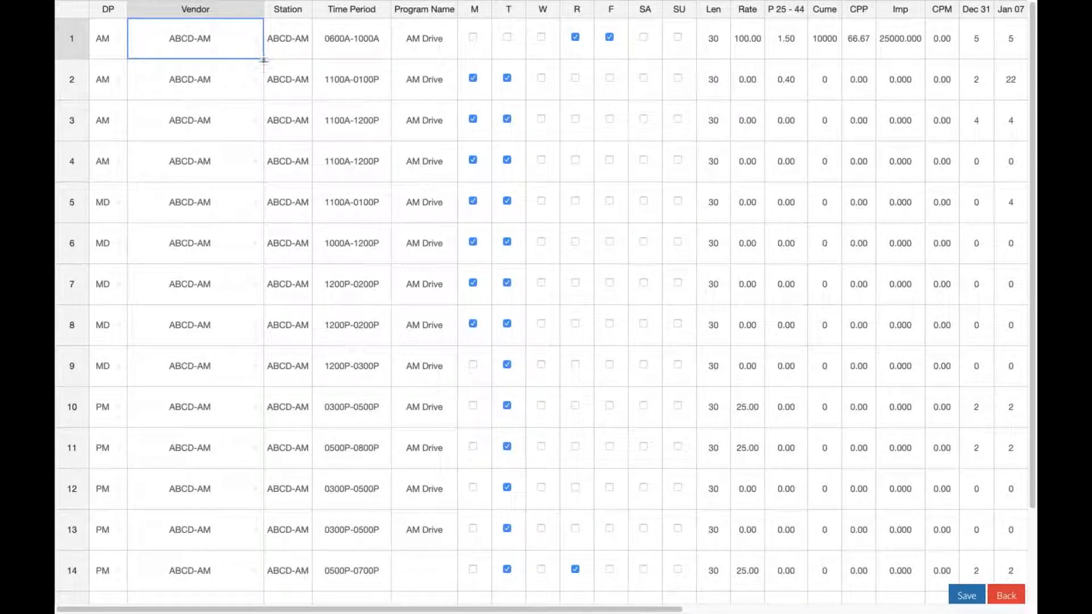
{"action": "left_click_drag", "start_coordinate": [263, 59], "coordinate": [238, 221]}
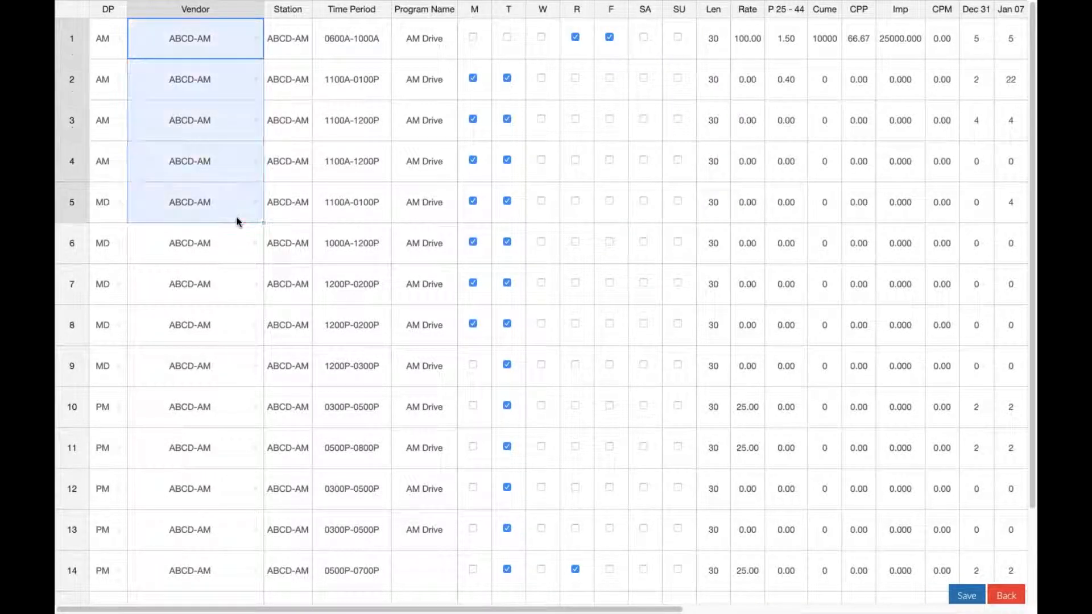
{"action": "left_click", "coordinate": [596, 56]}
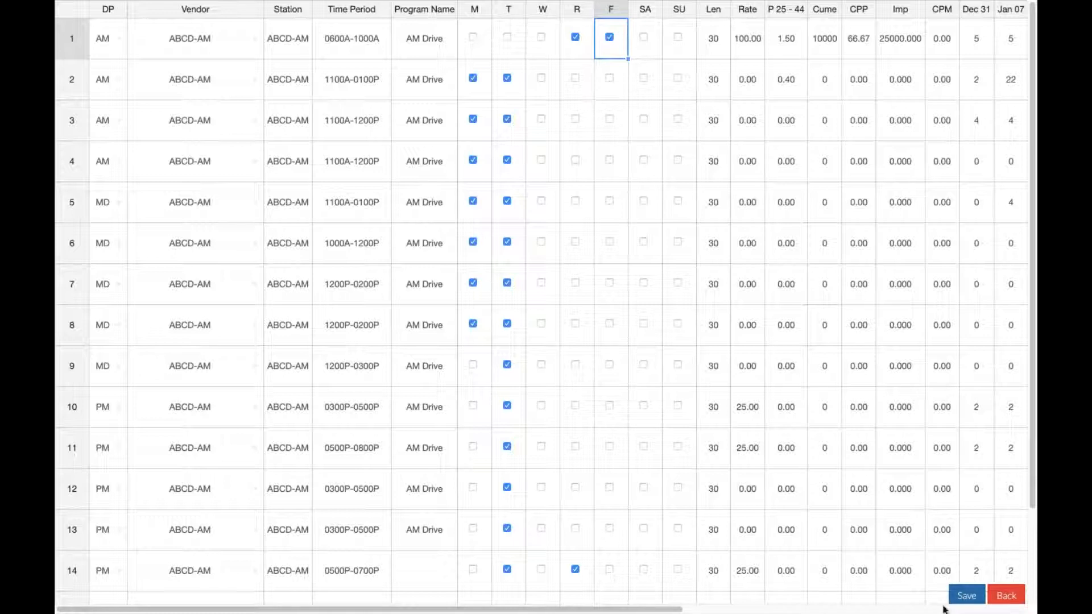
{"action": "left_click", "coordinate": [968, 584]}
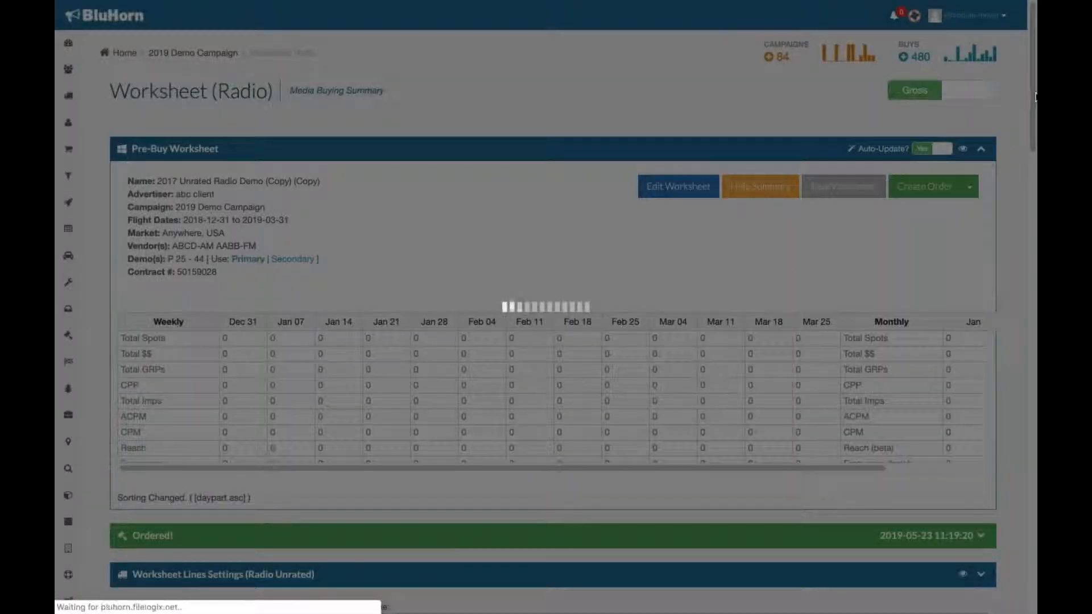
Expand the Station Orders Settings, select the vendors AABB-FM and ABCD-AM for the order, and collapse the section.
{"action": "scroll", "coordinate": [1036, 97], "scroll_direction": "down", "scroll_amount": 1}
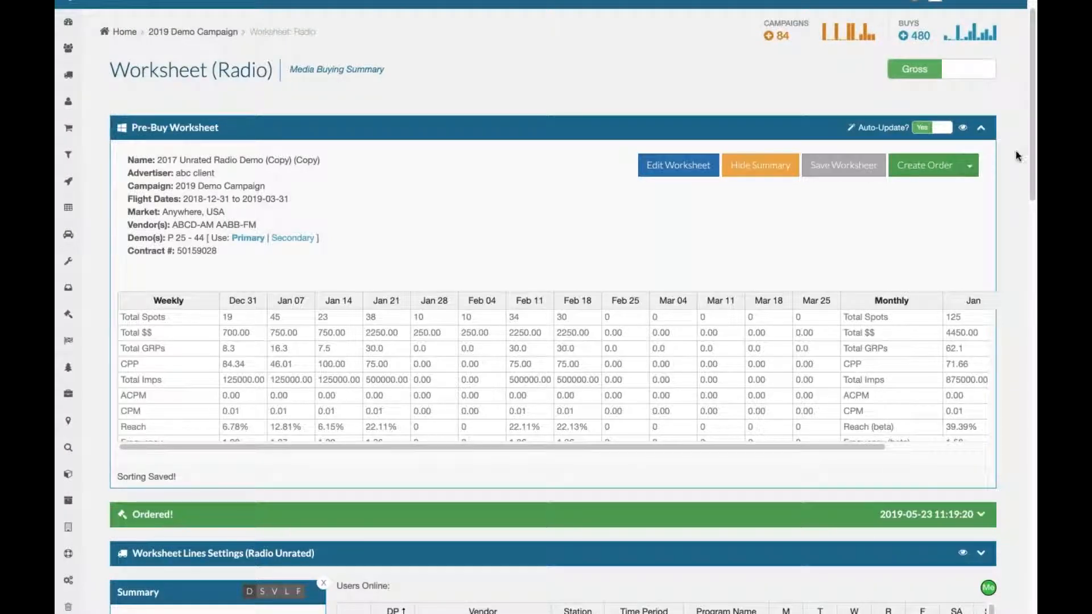
{"action": "left_click_drag", "start_coordinate": [1034, 149], "coordinate": [1035, 560]}
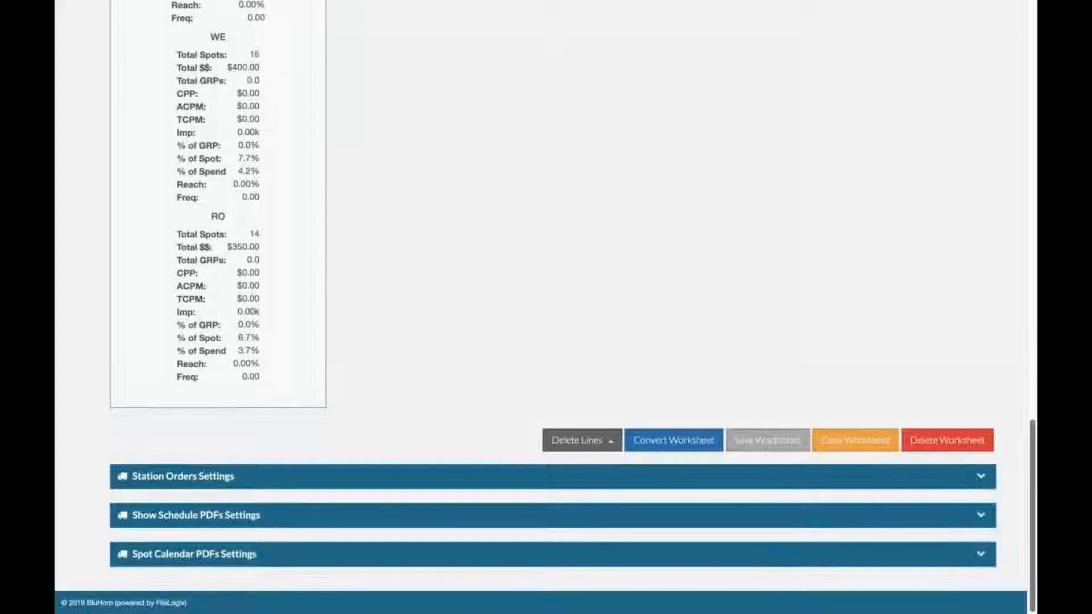
{"action": "left_click", "coordinate": [981, 479]}
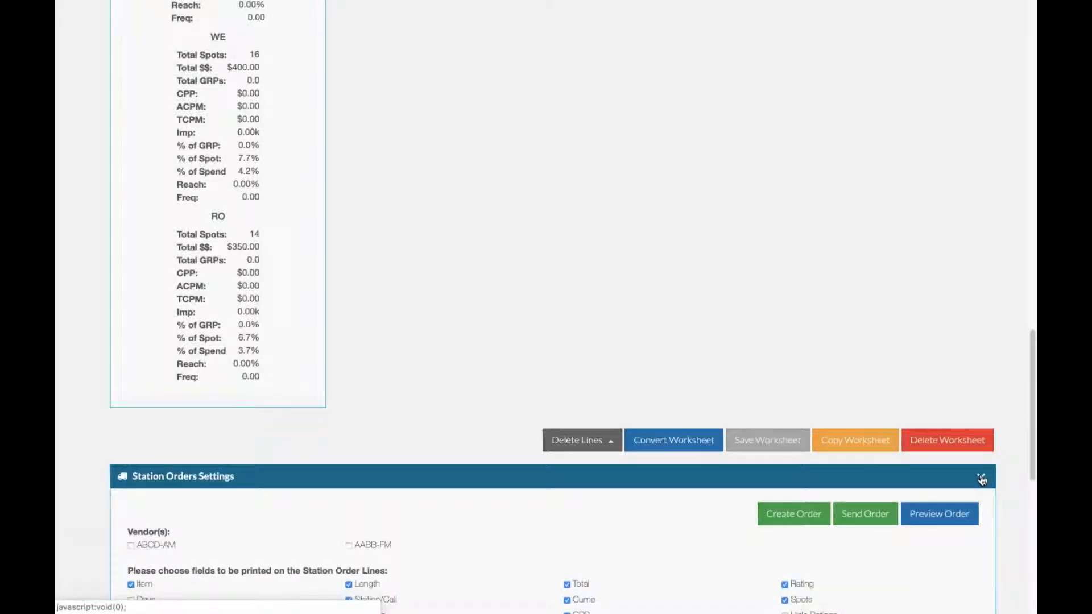
{"action": "scroll", "coordinate": [1027, 443], "scroll_direction": "down", "scroll_amount": 3}
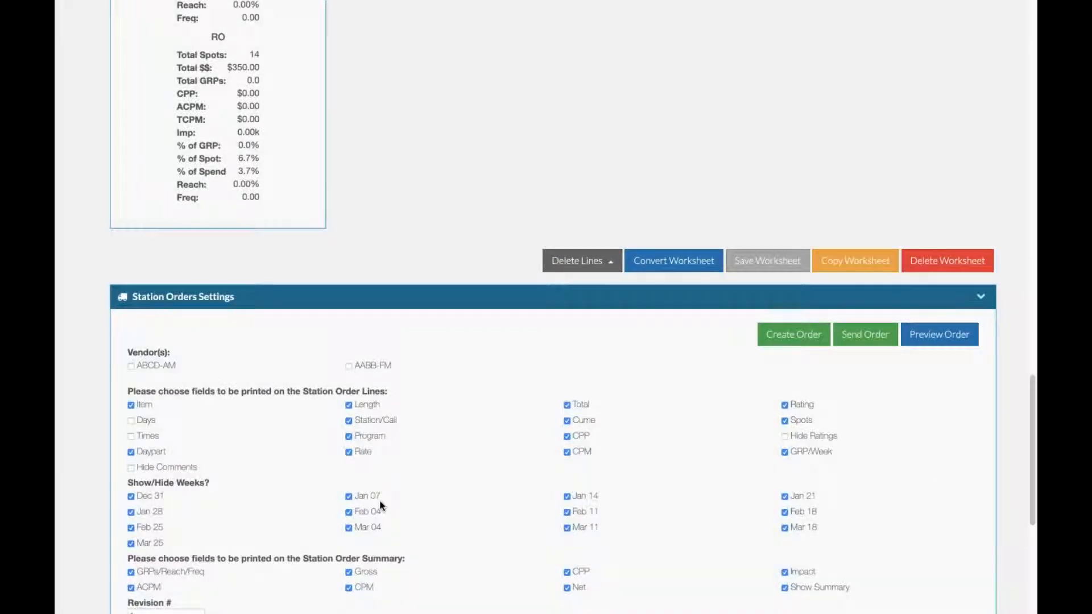
{"action": "left_click", "coordinate": [349, 366]}
{"action": "left_click", "coordinate": [131, 366]}
{"action": "left_click", "coordinate": [983, 301]}
{"action": "scroll", "coordinate": [1033, 200], "scroll_direction": "up", "scroll_amount": 10}
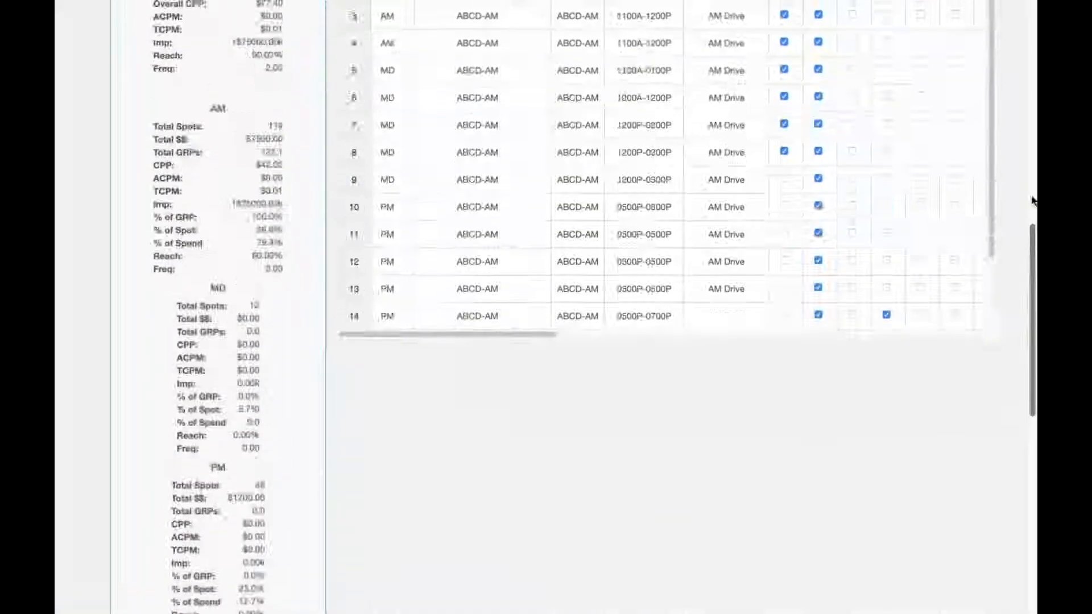